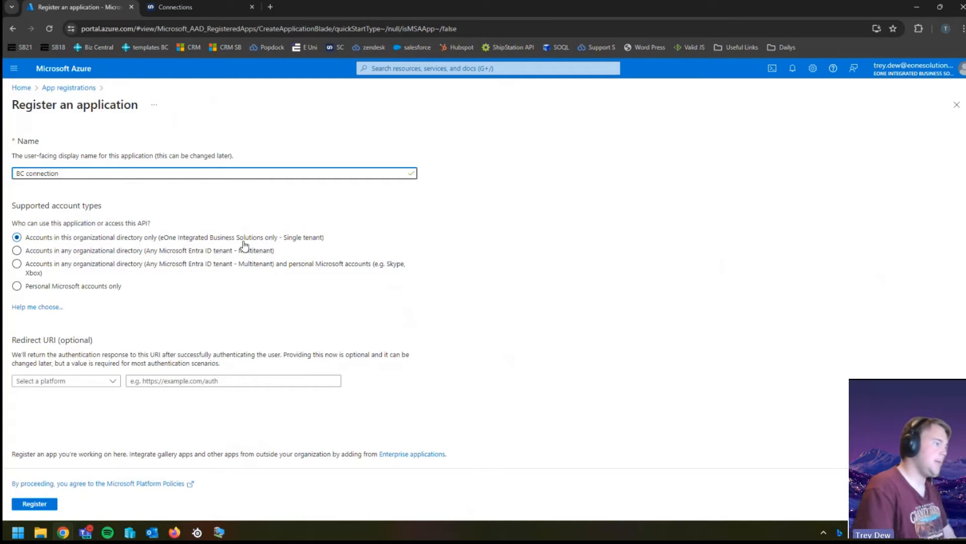
Set the redirect URI platform of the BC connection app registration to Web
left_click(51, 383)
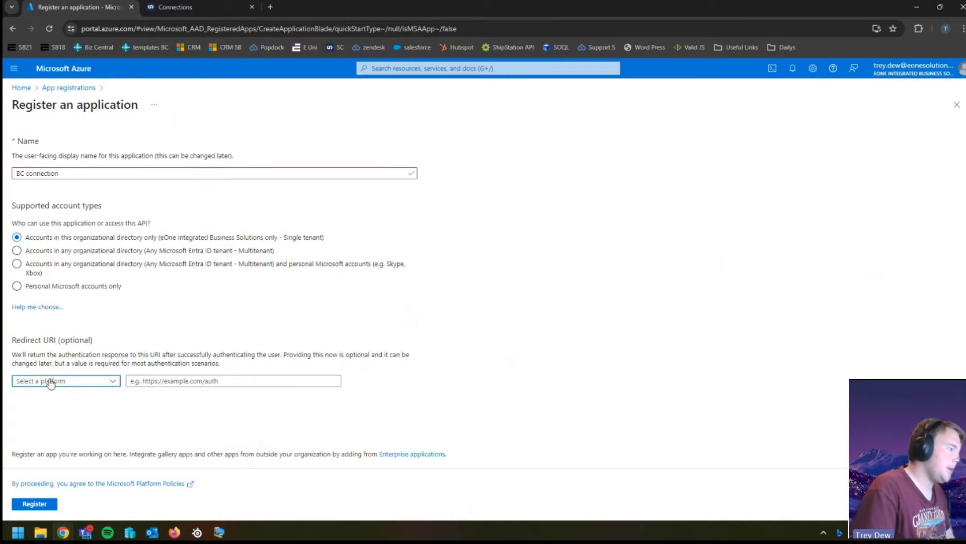
left_click(50, 381)
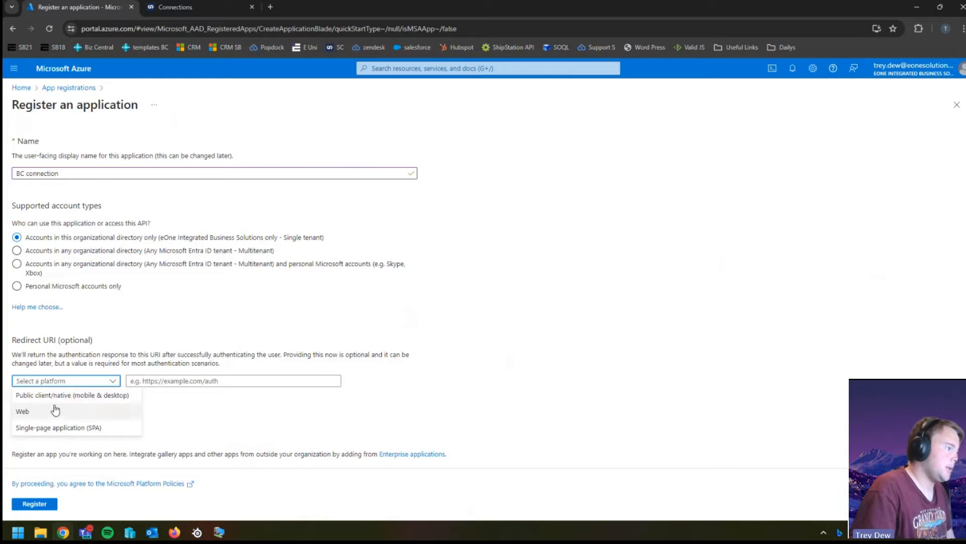
left_click(56, 411)
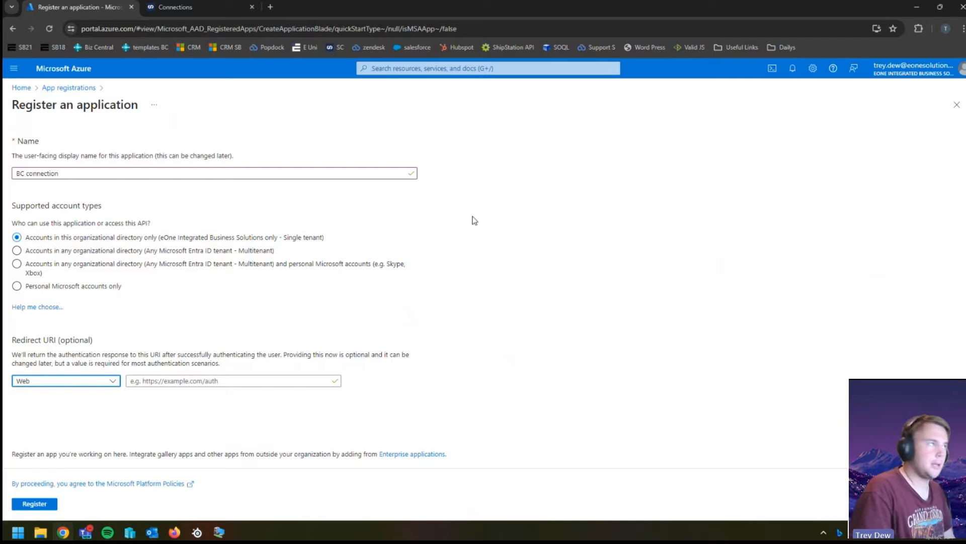
Switch to SmartConnect and start a new Dynamics 365 Business Central OData connection
left_click(203, 11)
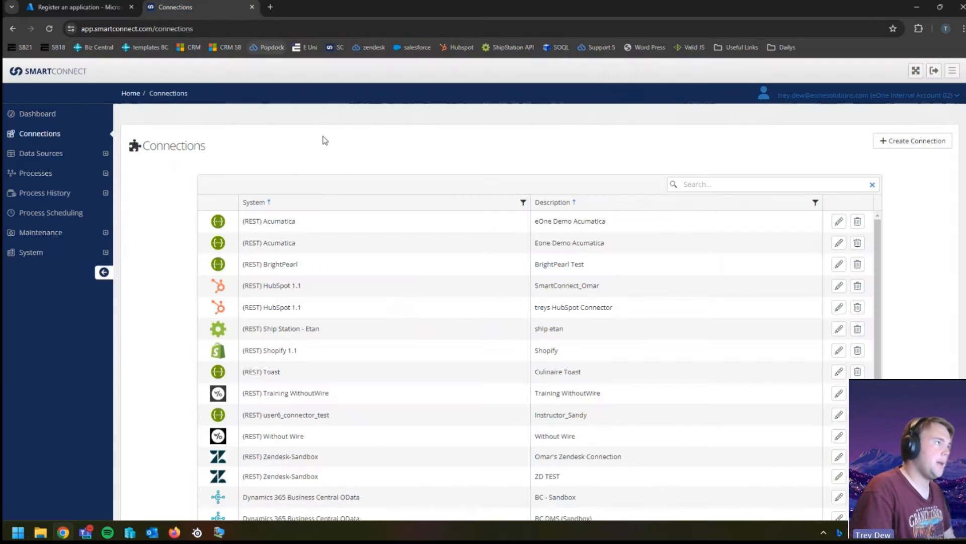
left_click(38, 135)
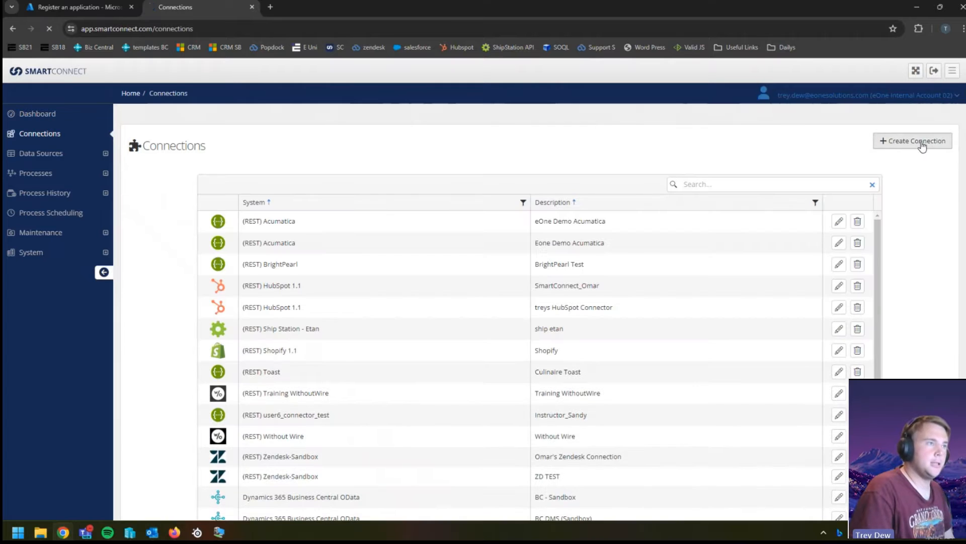
left_click(922, 145)
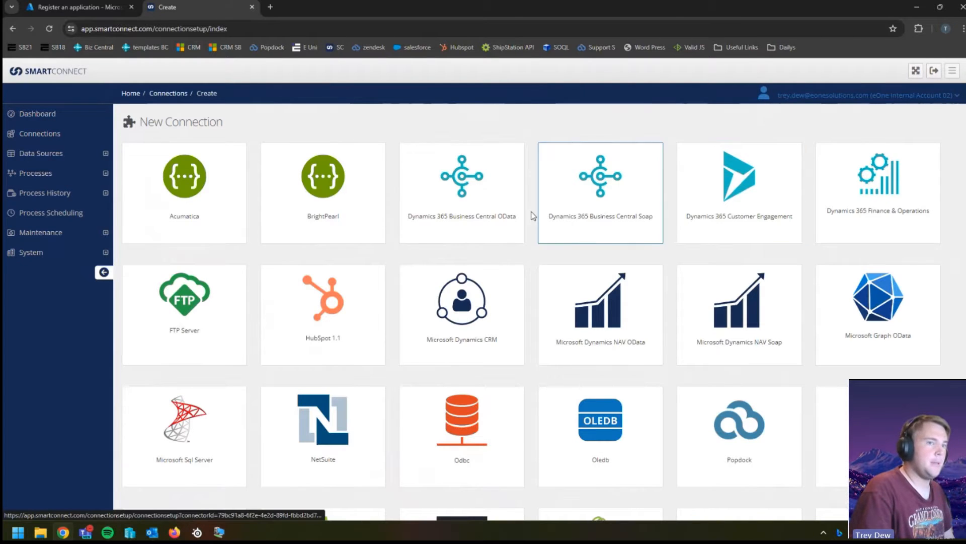
left_click(486, 202)
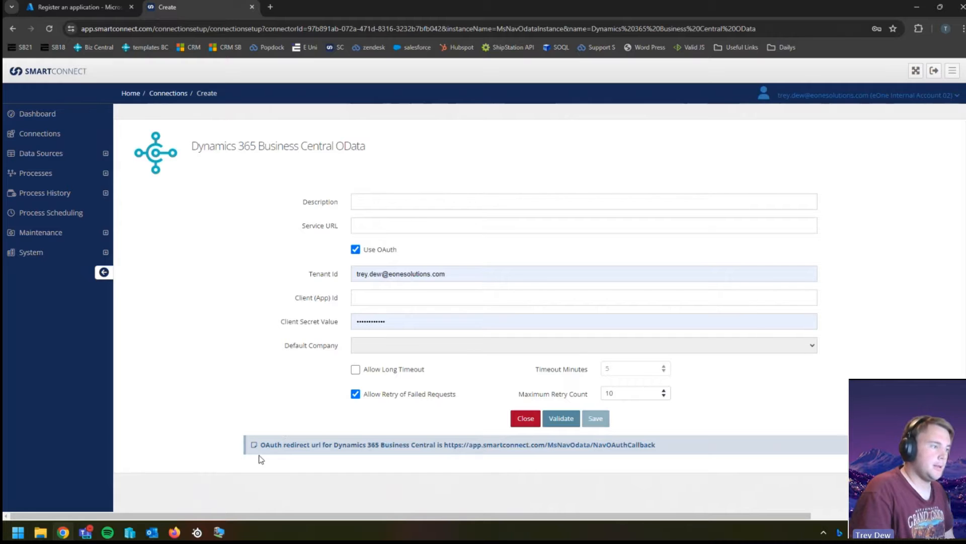
left_click_drag(658, 449, 448, 456)
key("ctrl+c")
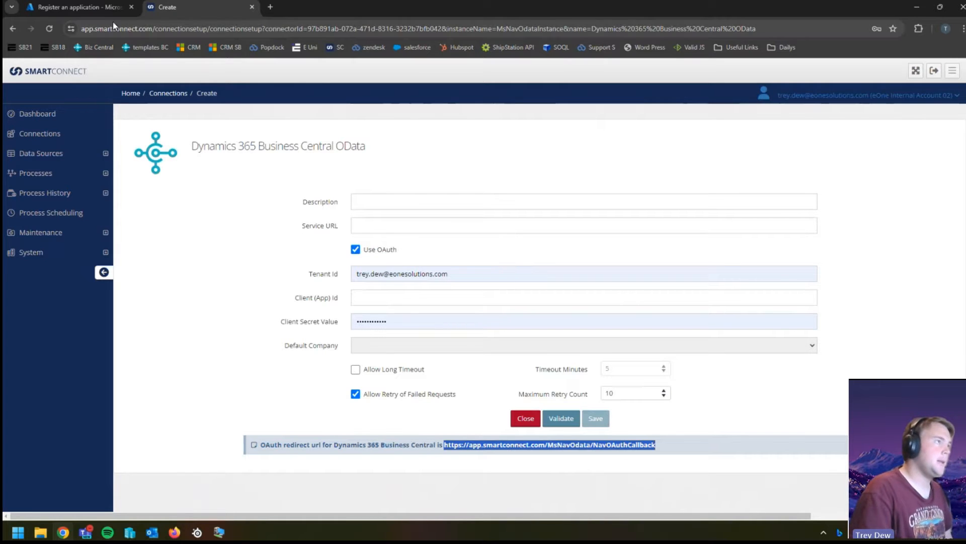
left_click(94, 9)
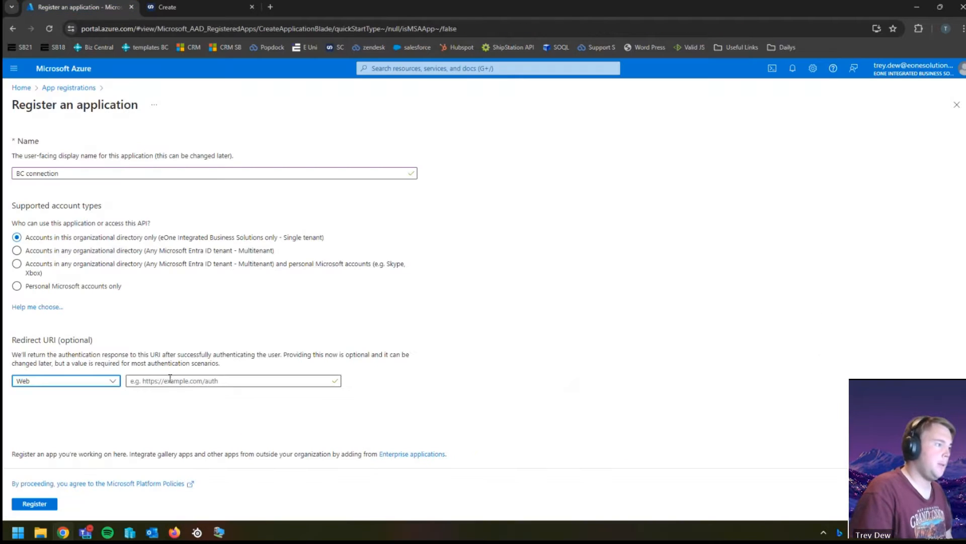
left_click(154, 381)
key("ctrl+v")
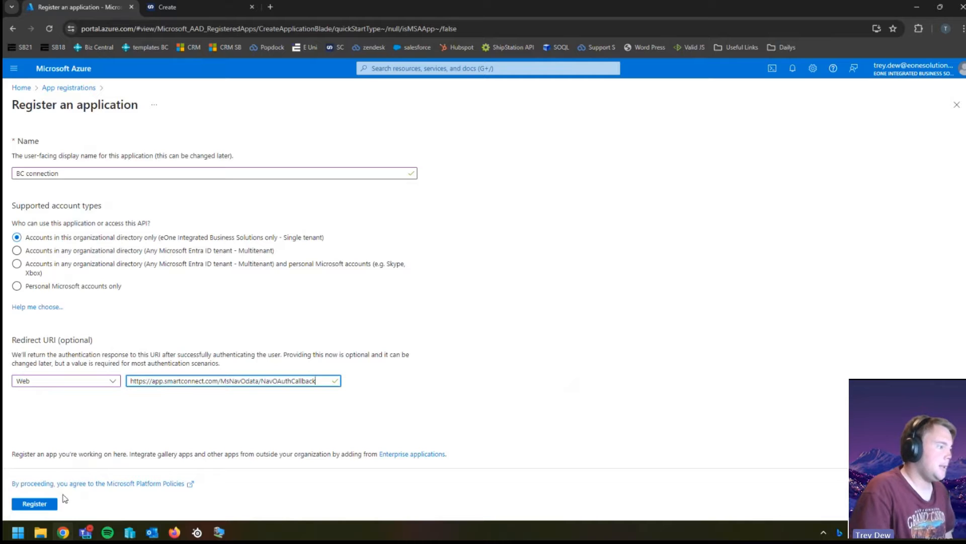
left_click(47, 505)
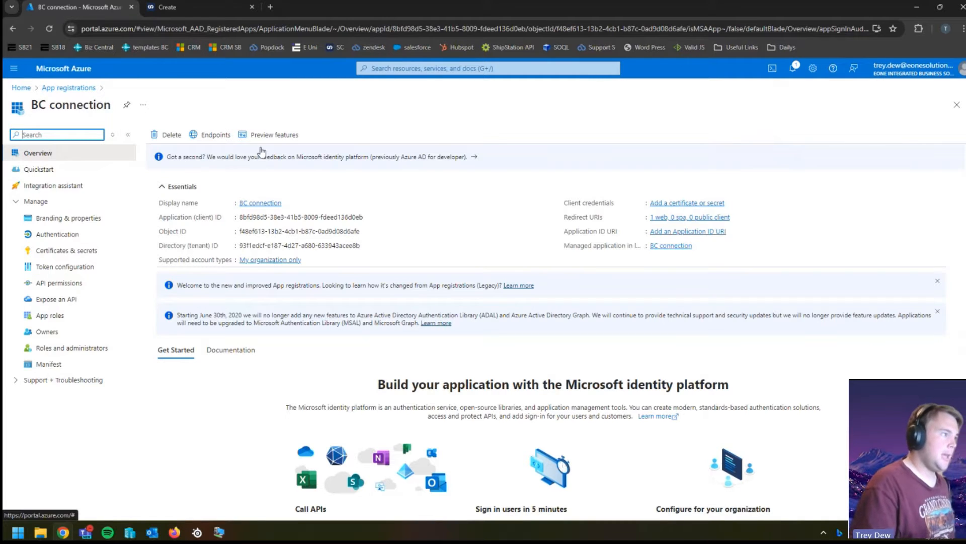
Add a client secret described as "BC connection" with a 730 days (24 months) expiry and copy its value
left_click(97, 249)
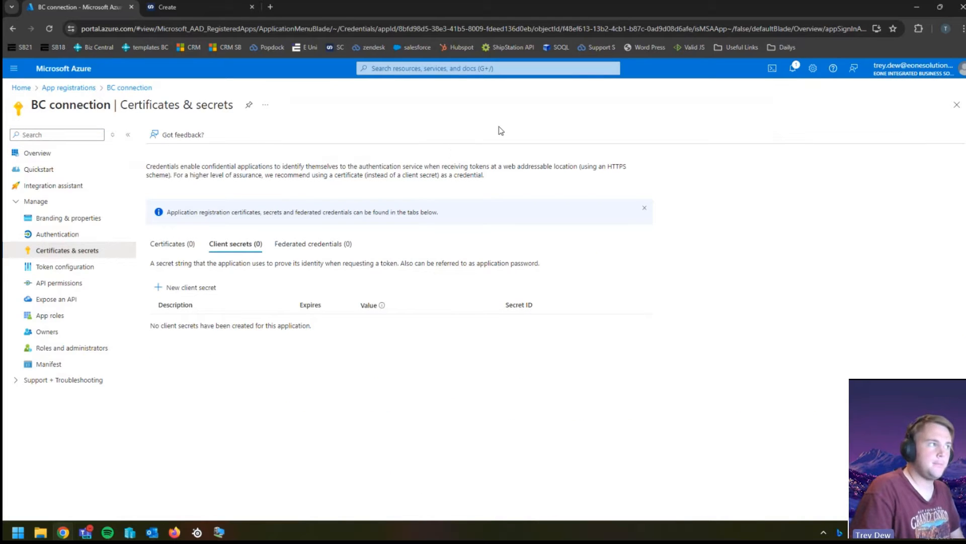
left_click(204, 290)
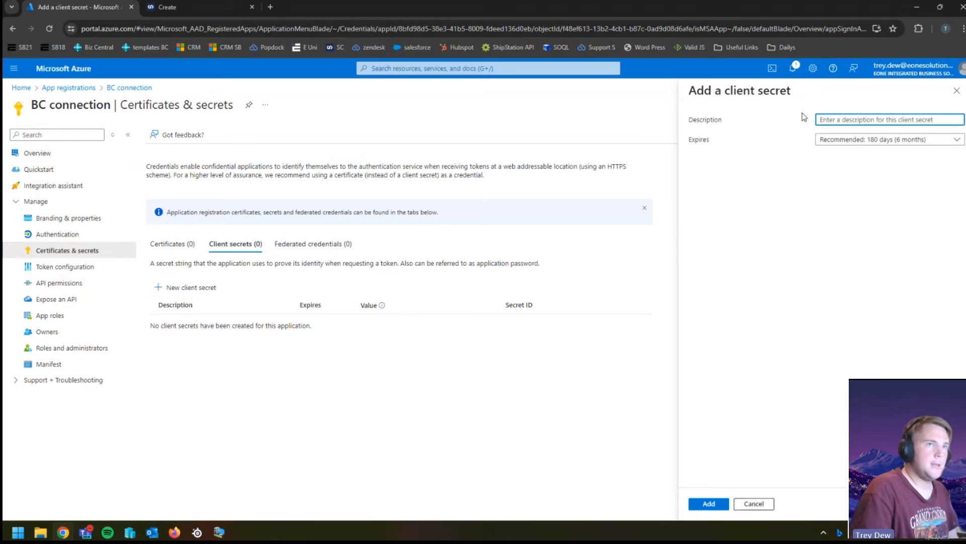
left_click(816, 120)
type("BC connection")
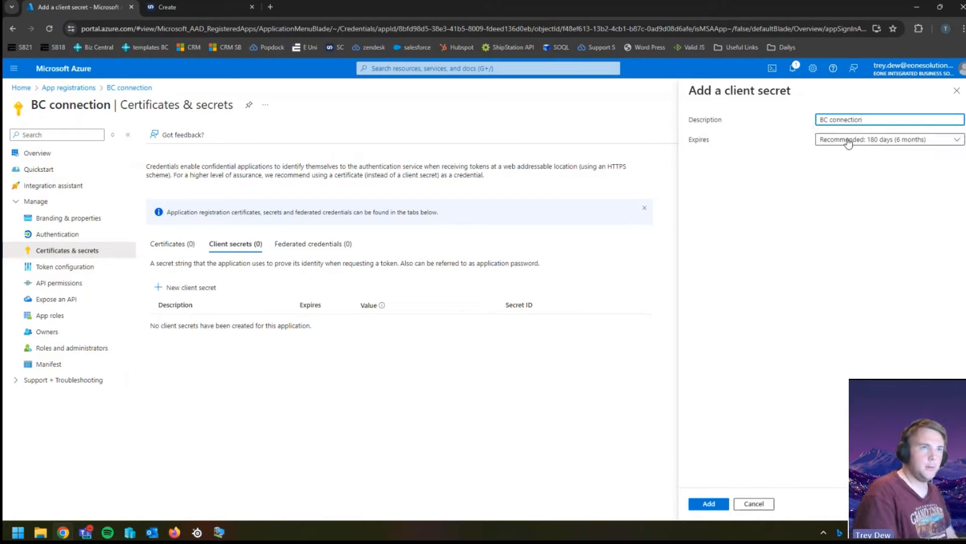
left_click(882, 141)
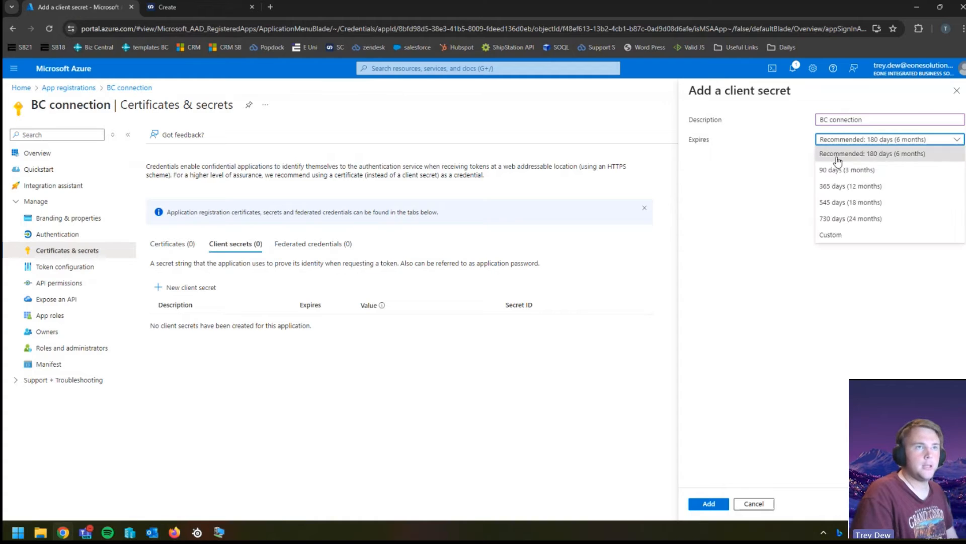
left_click(860, 219)
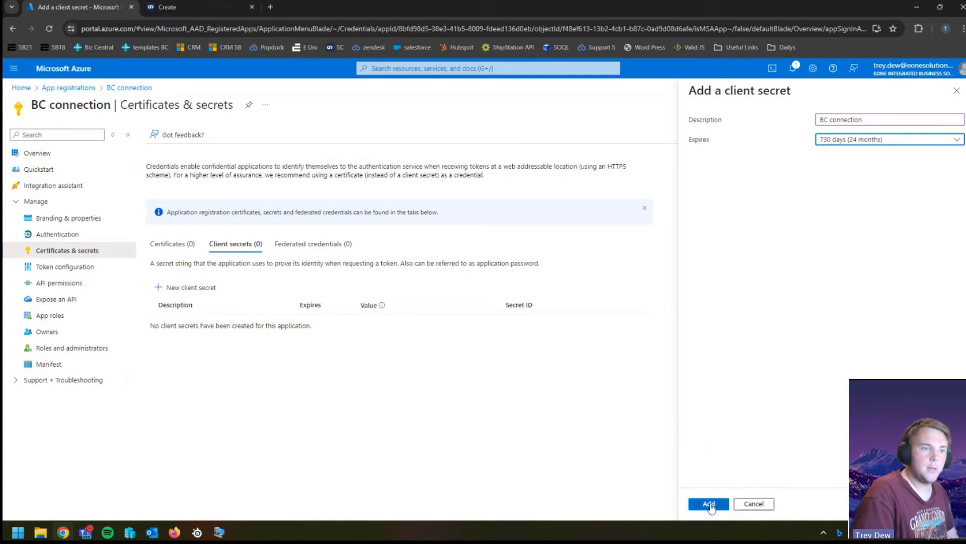
left_click(711, 504)
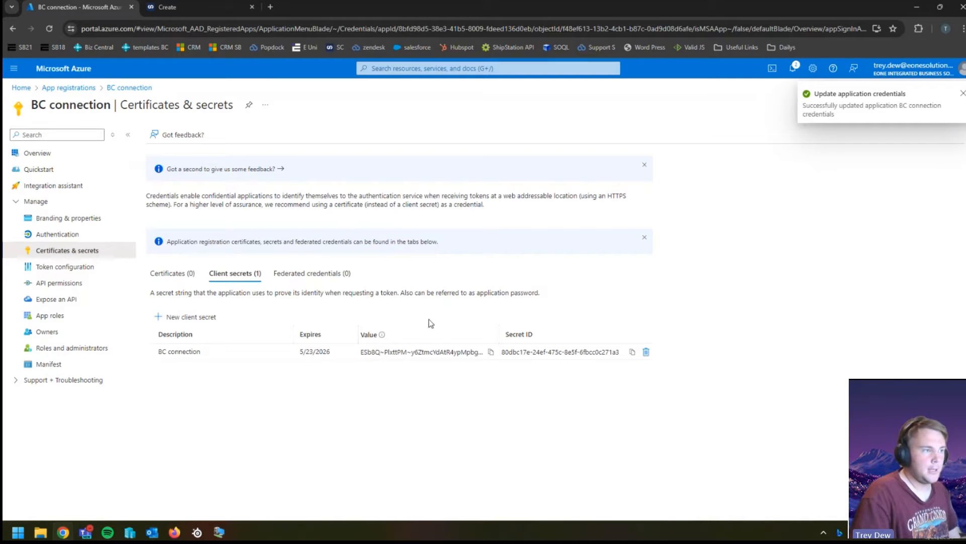
left_click(490, 351)
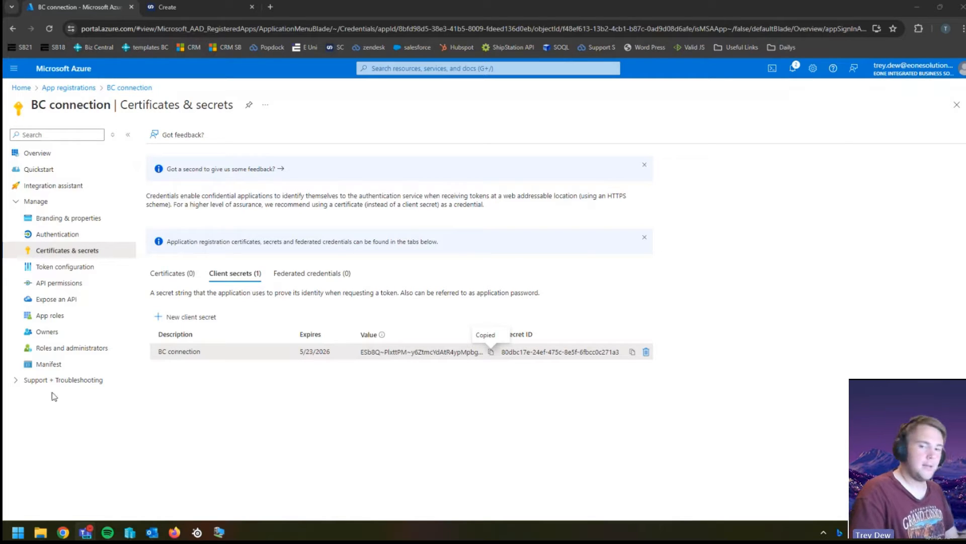
left_click(751, 307)
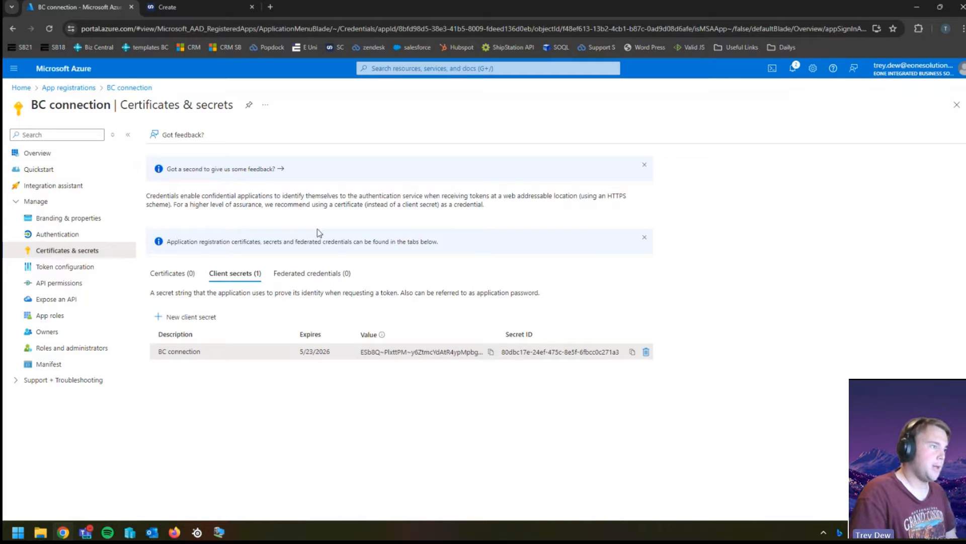
Add the delegated Dynamics 365 Business Central API permissions user_impersonation and Financials.ReadWrite.All to the app registration
left_click(64, 284)
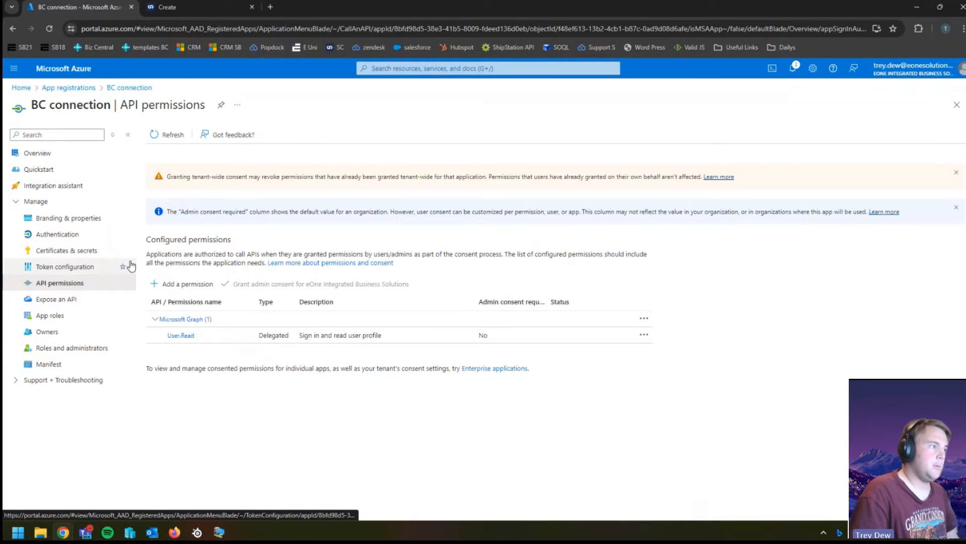
left_click(184, 285)
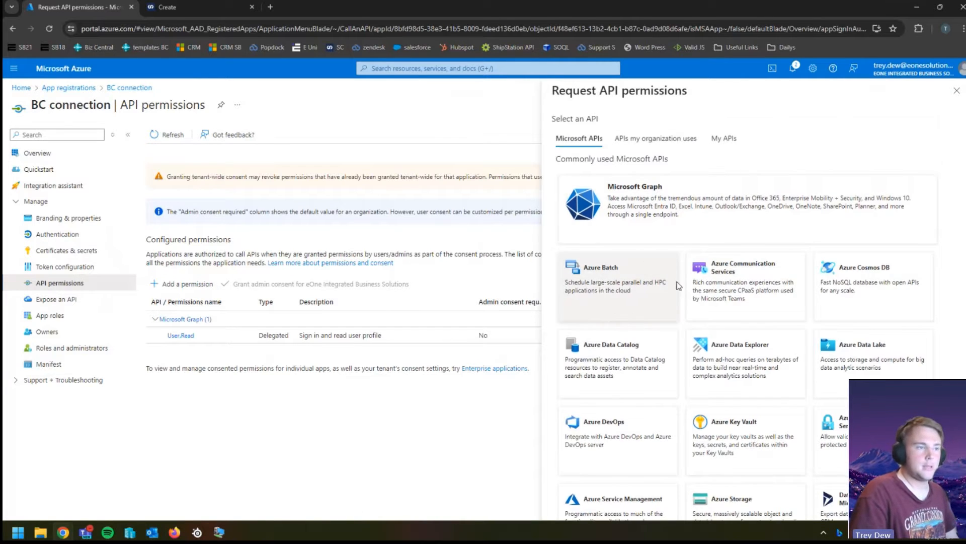
scroll(695, 151, "down", 2)
scroll(695, 151, "up", 2)
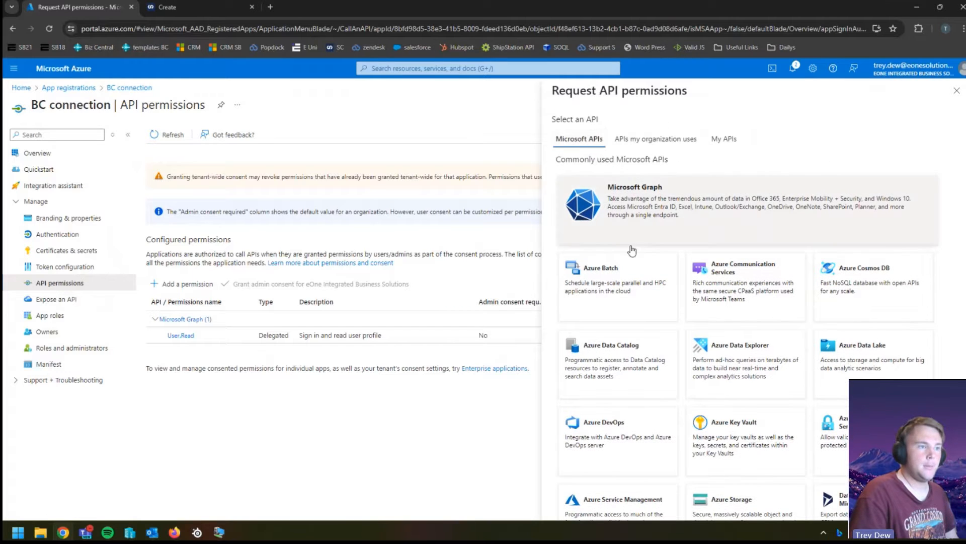
scroll(616, 333, "down", 4)
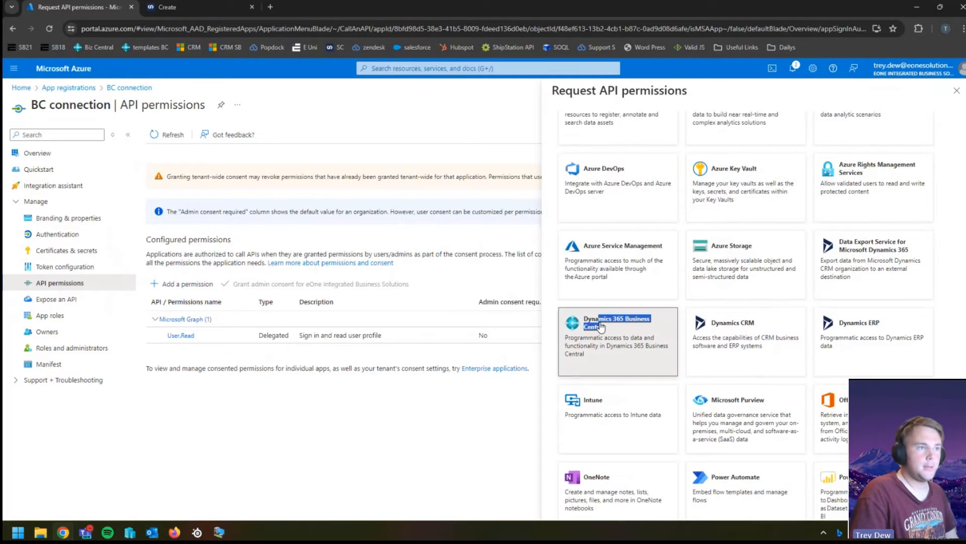
left_click(609, 330)
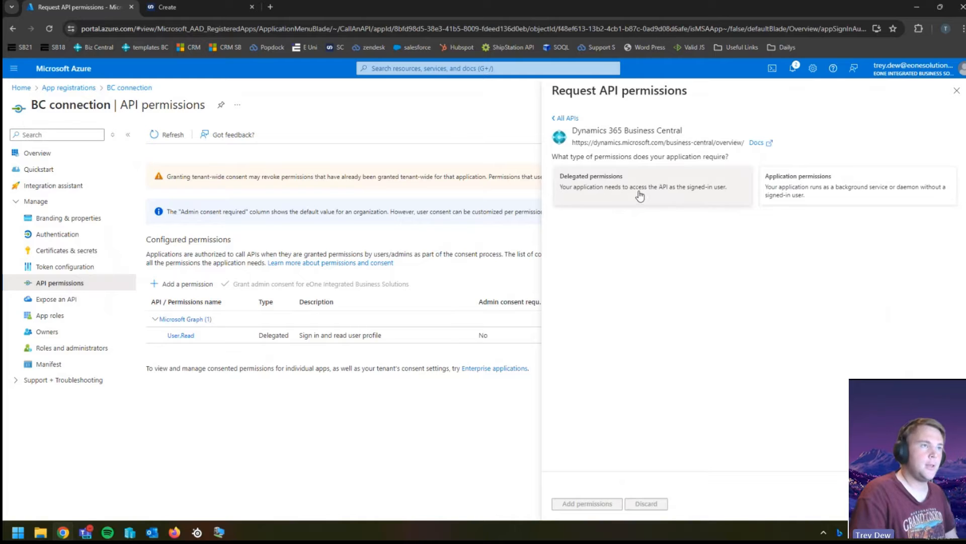
left_click(624, 187)
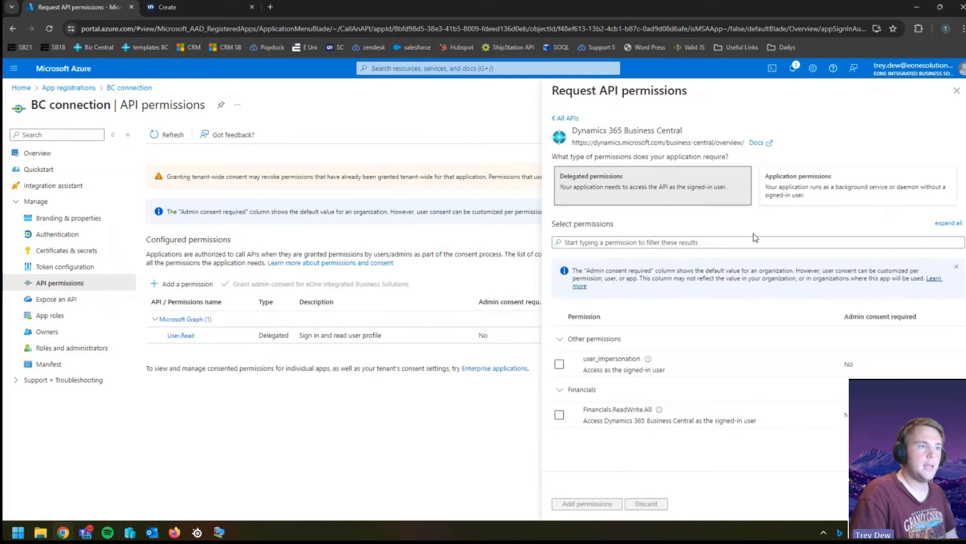
left_click(637, 365)
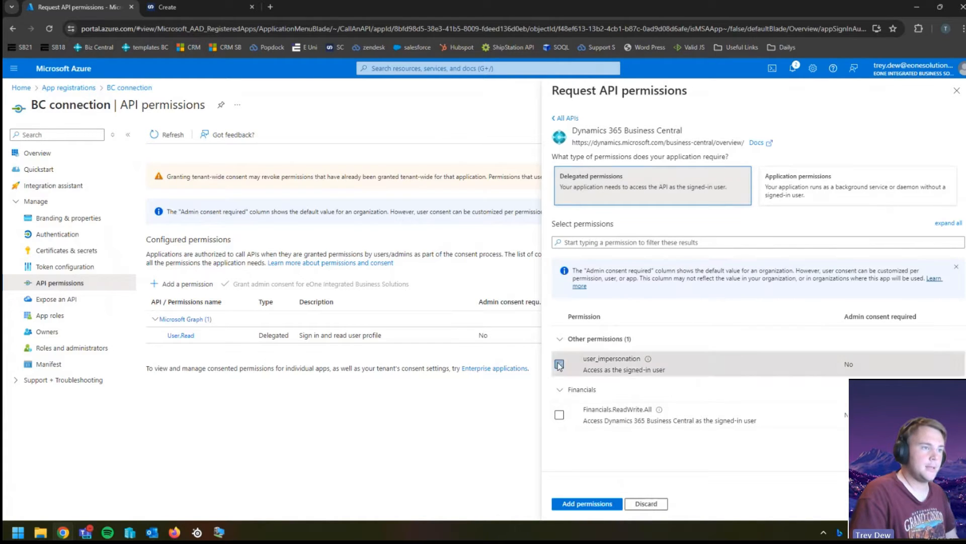
left_click(624, 412)
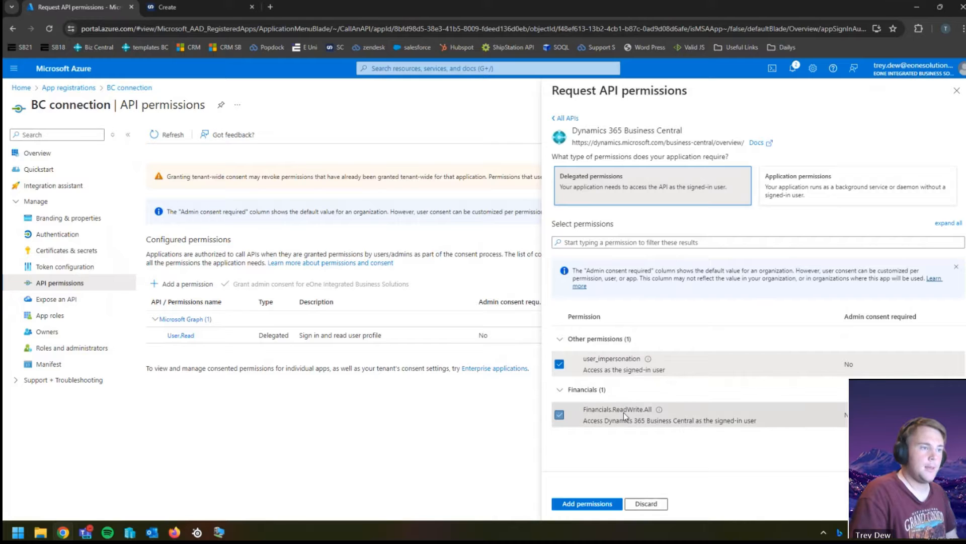
left_click(577, 505)
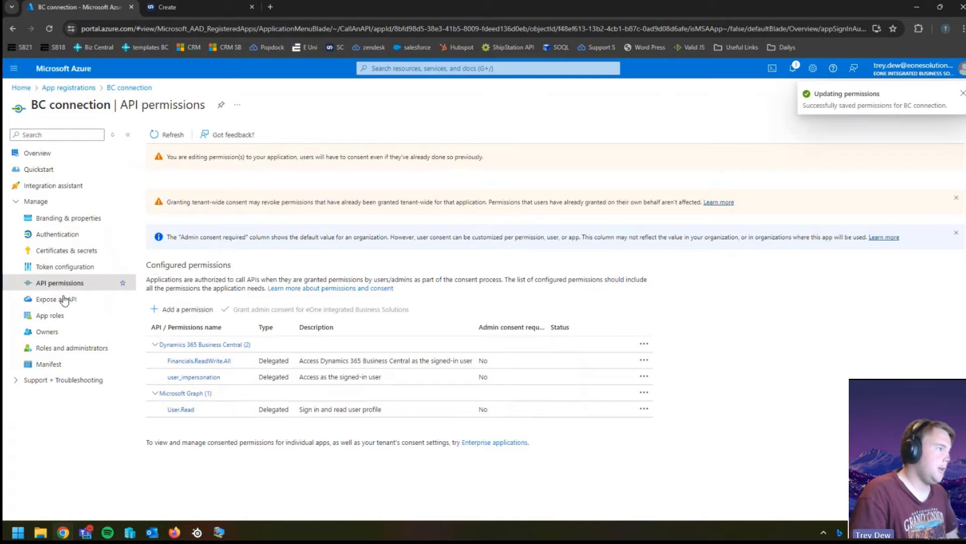
Copy the directory (tenant) ID from the app's overview and replace the Tenant Id of the SmartConnect connection with it
left_click(50, 158)
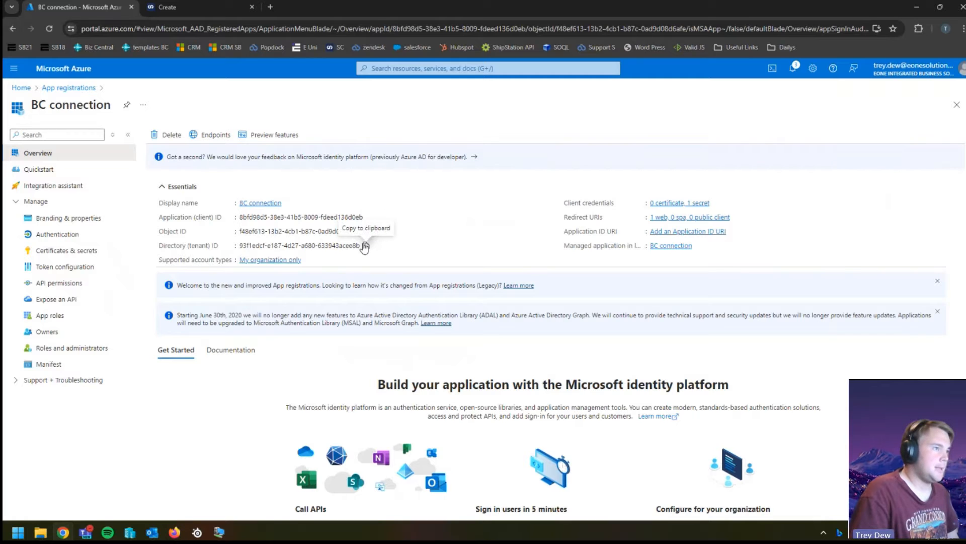
left_click(365, 246)
key("ctrl+Tab")
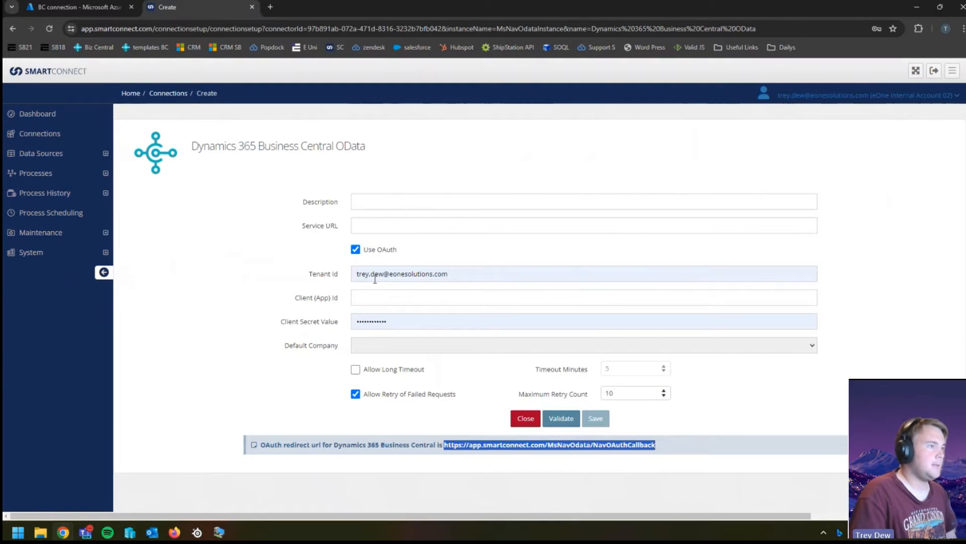
left_click_drag(456, 280, 322, 278)
key("ctrl+v")
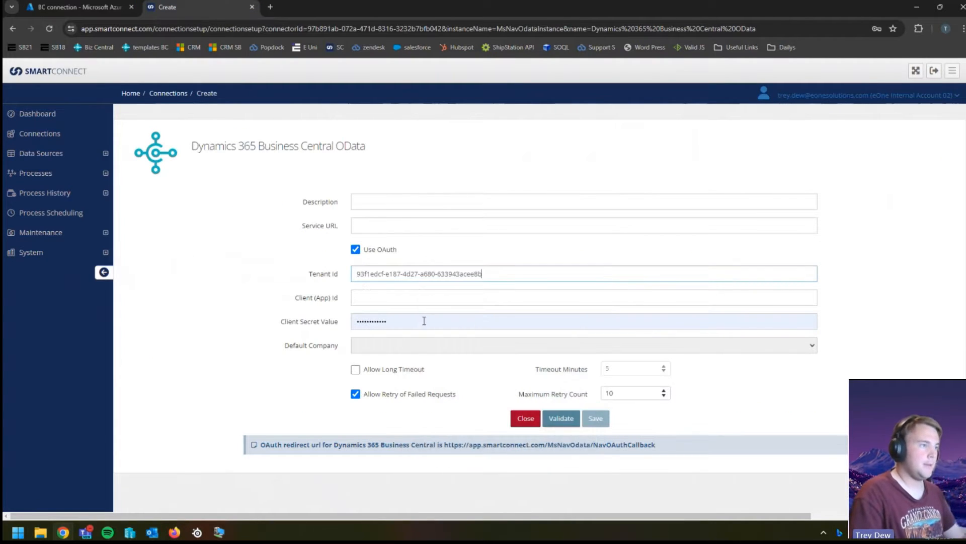
Clear the prefilled Client Secret Value of the SmartConnect connection
double_click(425, 321)
key("BackSpace")
left_click(516, 254)
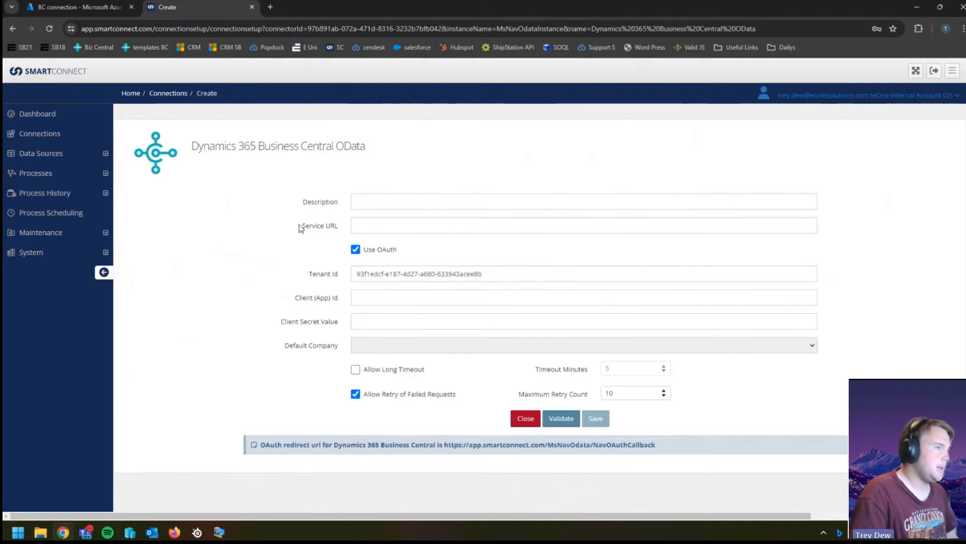
Enter "BC connection" as the description of the SmartConnect connection
left_click(378, 202)
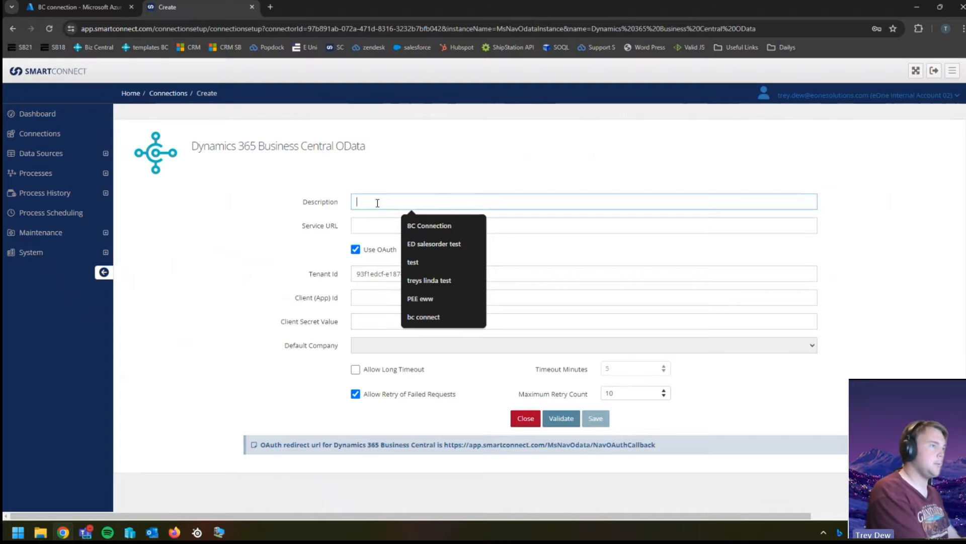
type("BC")
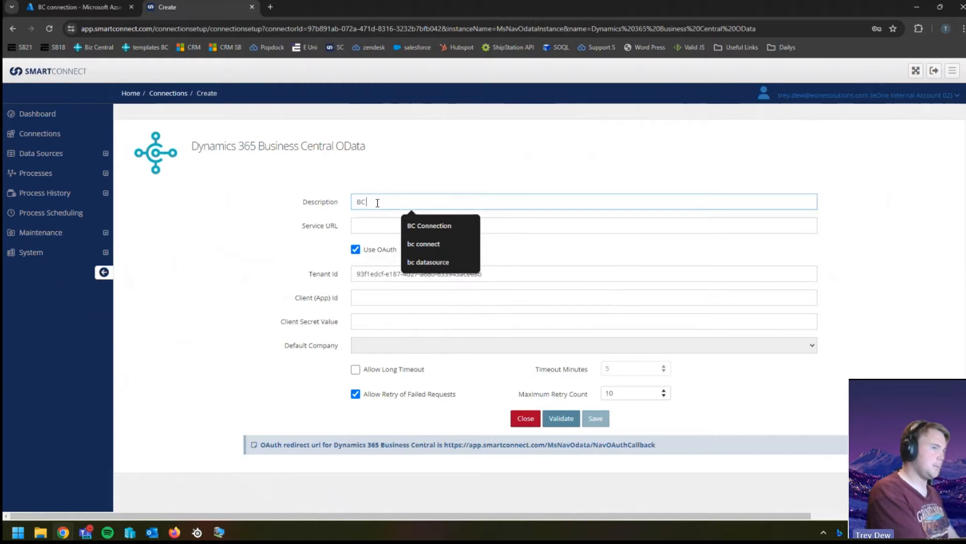
type(" connection")
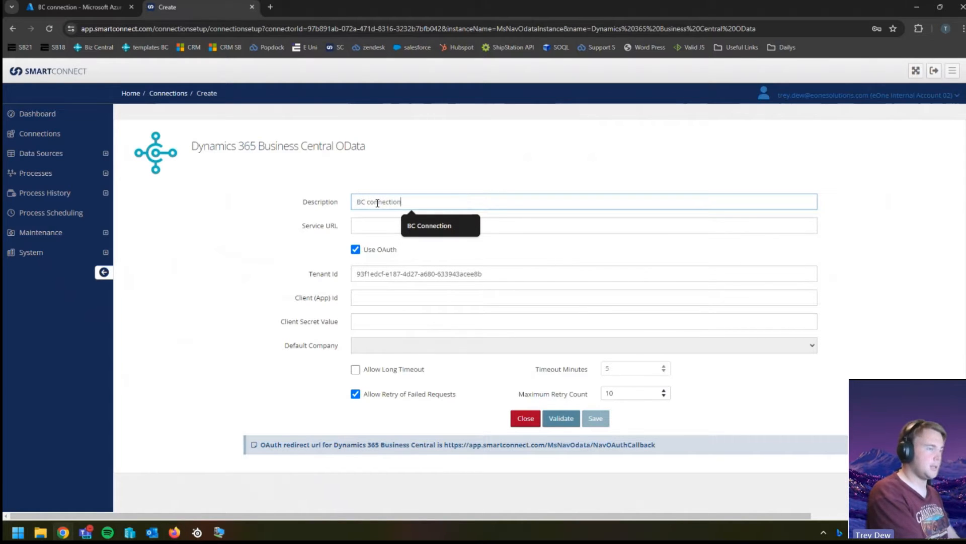
Extend the connection description to "BC connection for video" and enter the Business Central v2.0 service URL with the tenant ID, Sandbox and ODataV4
type(" for video")
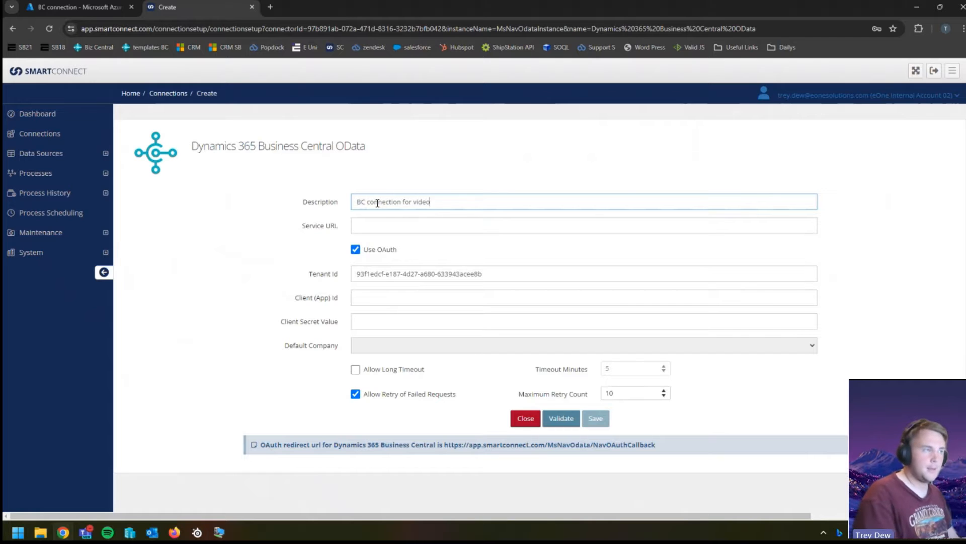
left_click(386, 221)
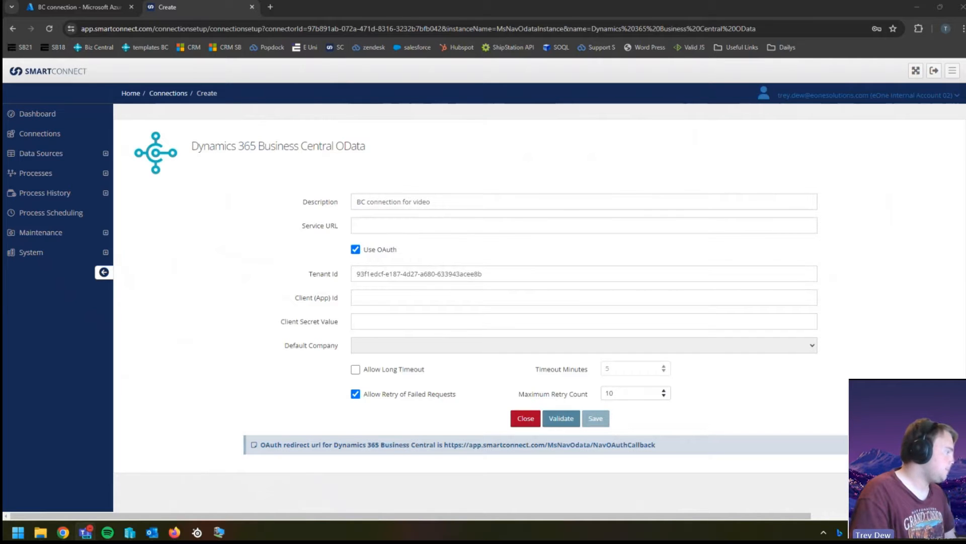
left_click(390, 226)
key("ctrl+v")
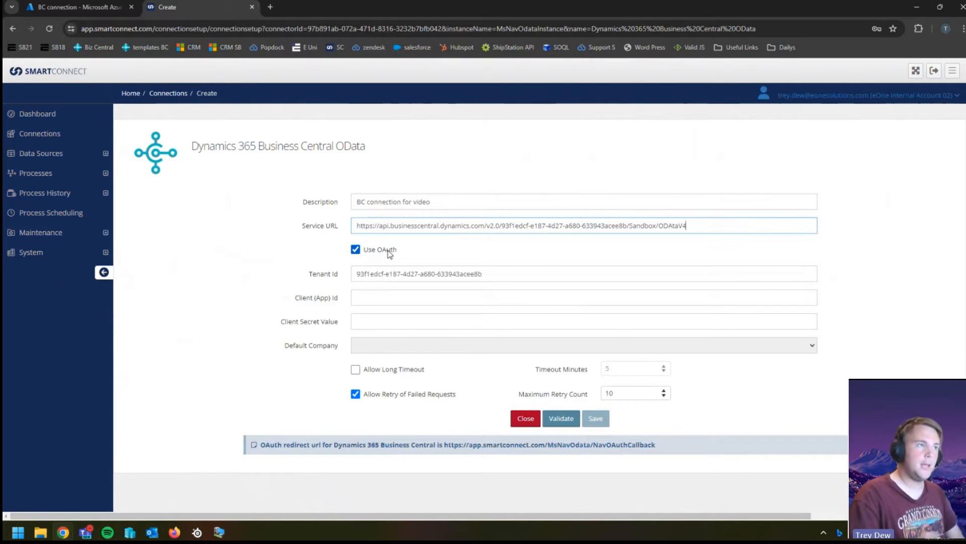
triple_click(359, 276)
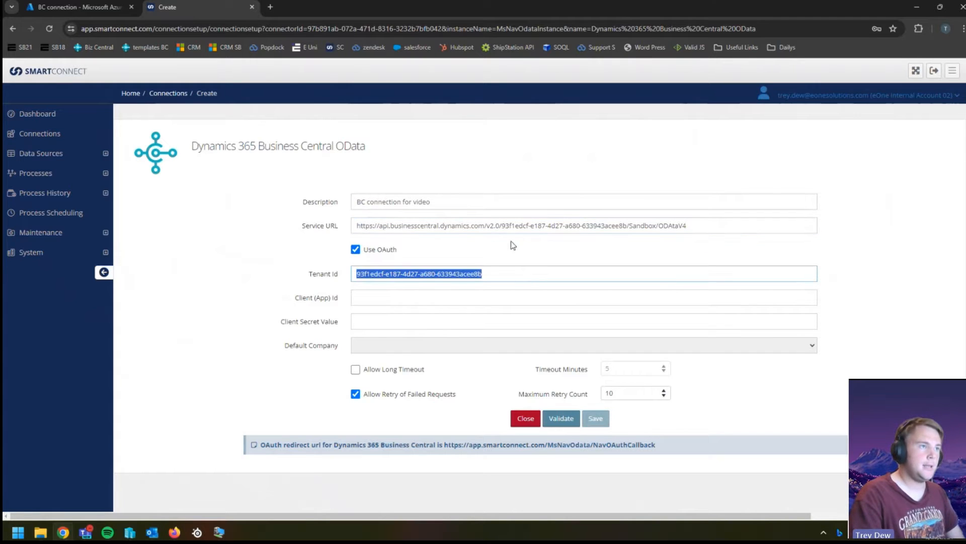
left_click_drag(502, 225, 631, 229)
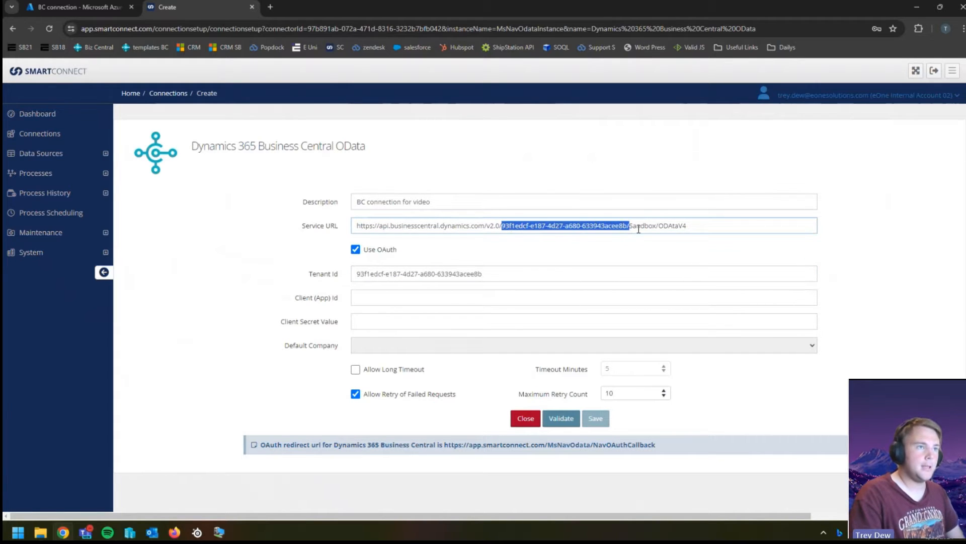
left_click(638, 228)
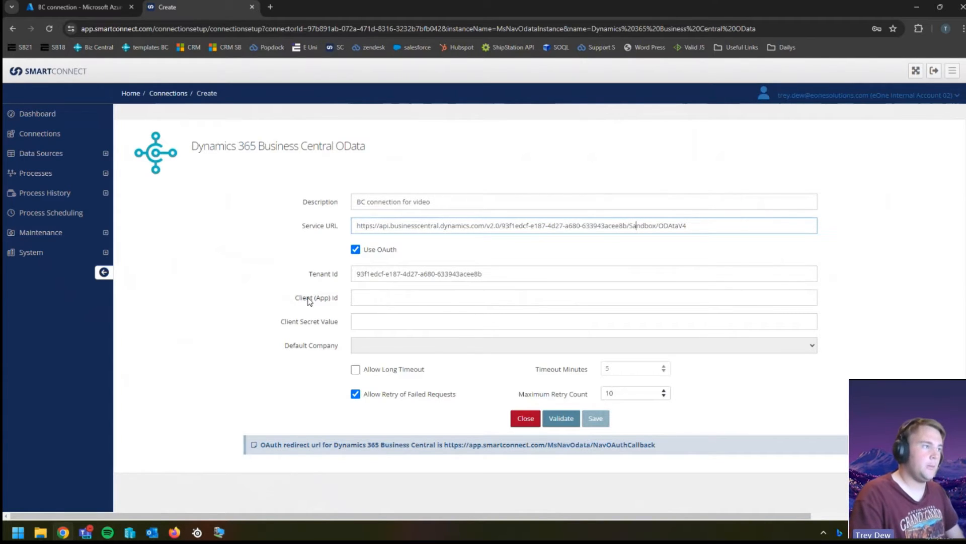
Copy the application (client) ID from the Azure app's overview into the Client (App) Id of the SmartConnect connection
left_click_drag(300, 299, 349, 299)
left_click_drag(281, 324, 337, 323)
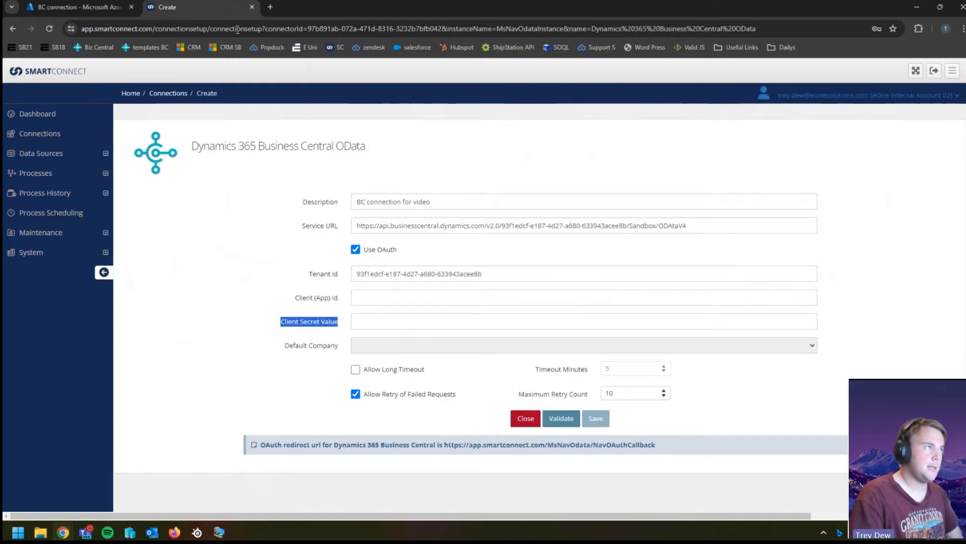
left_click(78, 7)
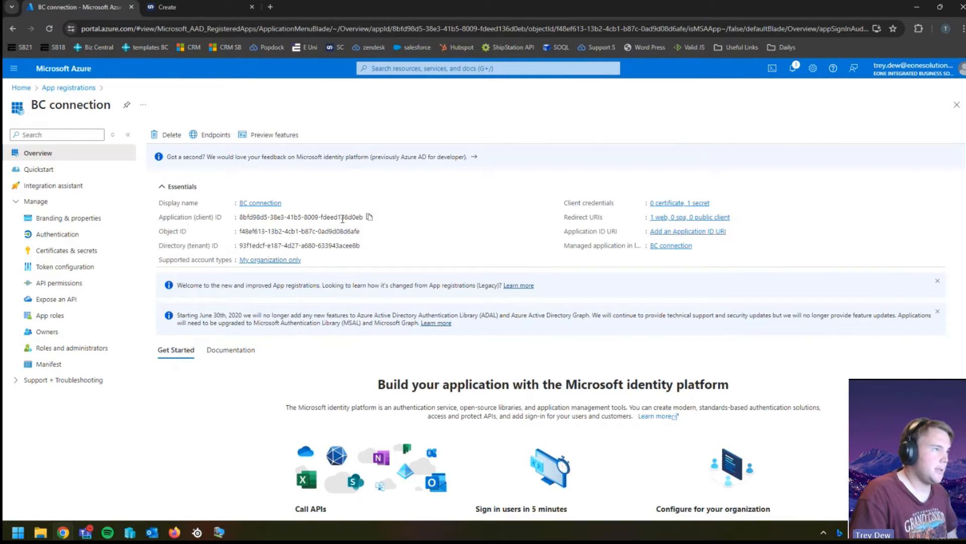
left_click(370, 217)
left_click(209, 8)
left_click(395, 294)
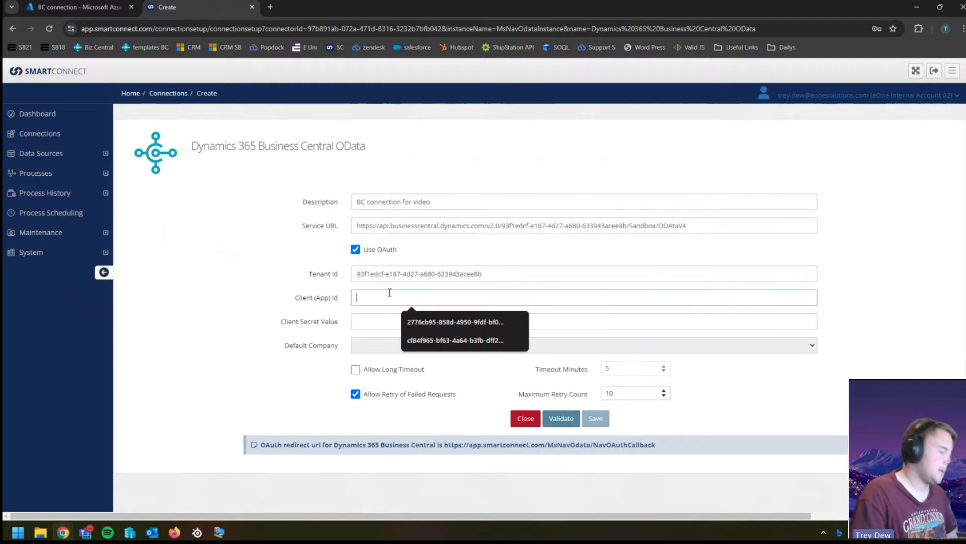
key("ctrl+v")
Paste the Azure app's client secret as the Client Secret Value of the SmartConnect connection
left_click(404, 321)
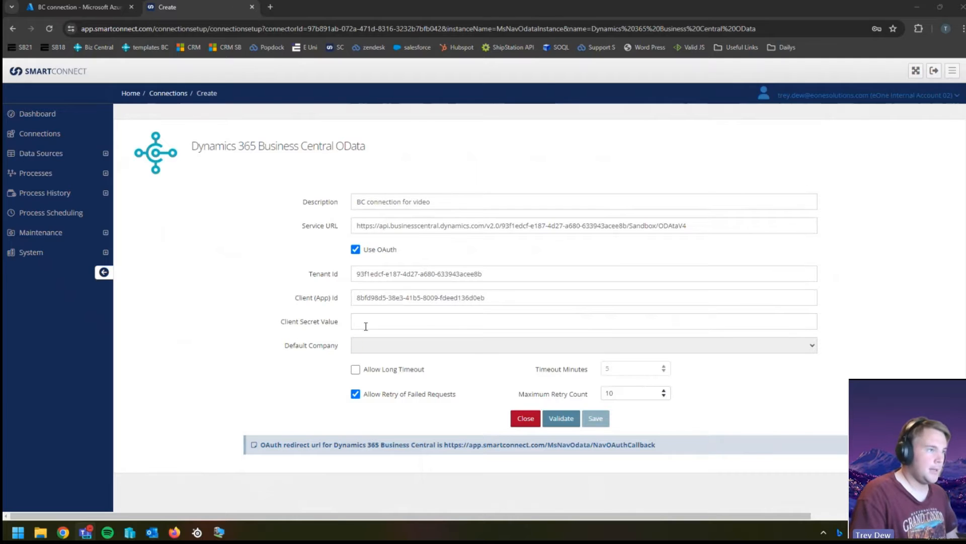
left_click(363, 322)
key("ctrl+v")
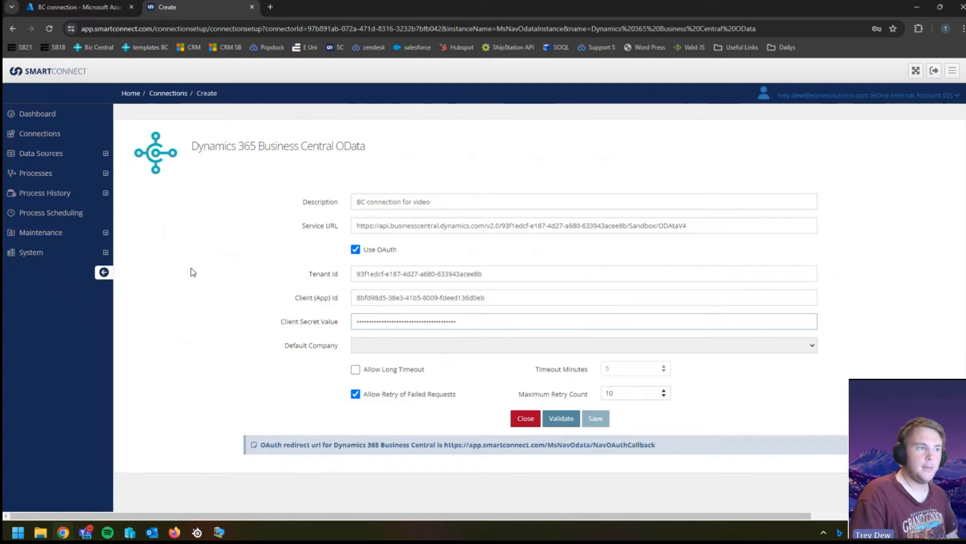
Validate the connection and accept the requested Microsoft permissions for BC connection, without saving the password in the browser
left_click(566, 422)
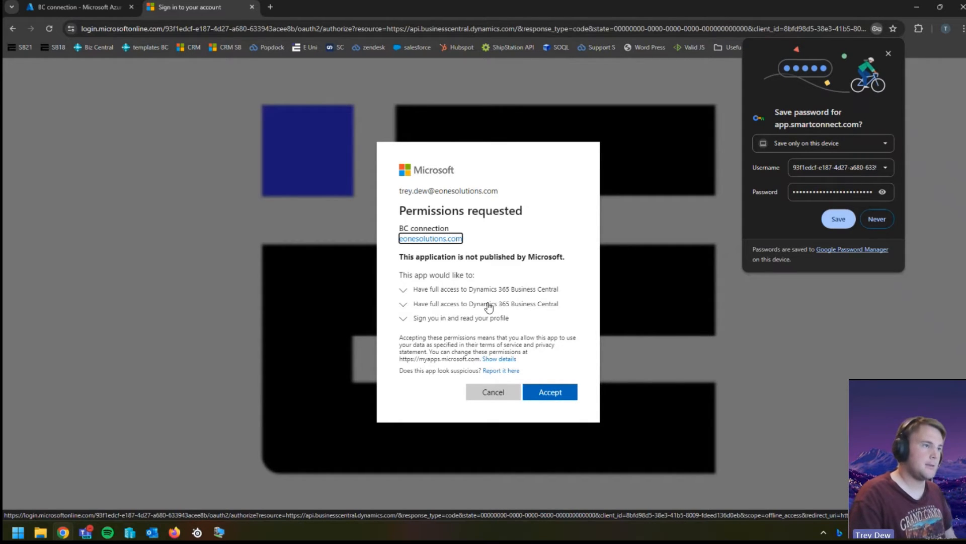
left_click(555, 394)
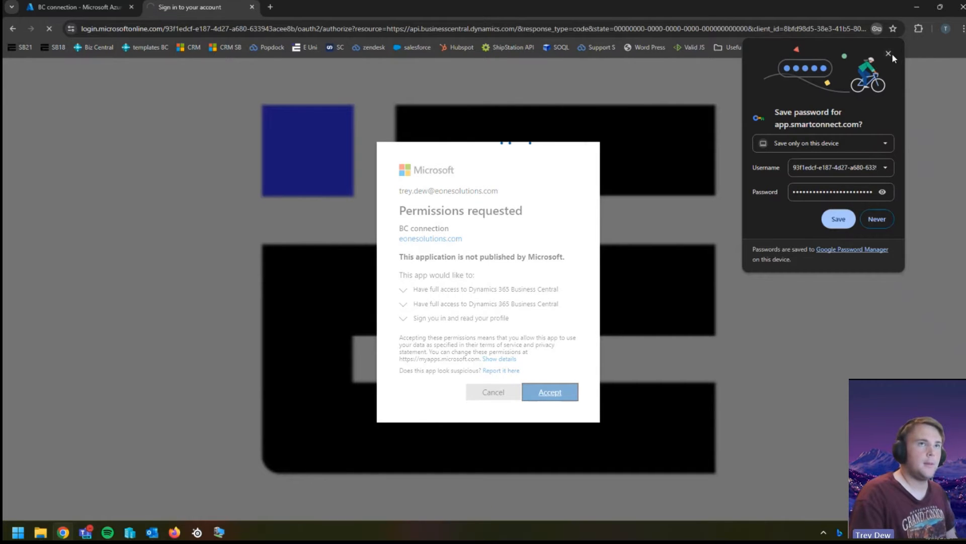
left_click(889, 53)
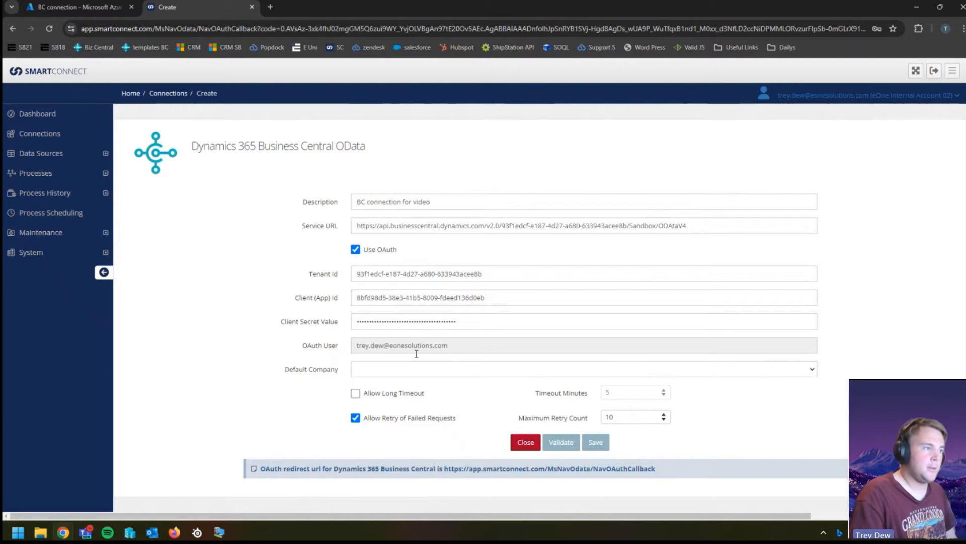
Set the default company to CRONUS USA, Inc., and save and close the Business Central connection
left_click(449, 364)
left_click(405, 391)
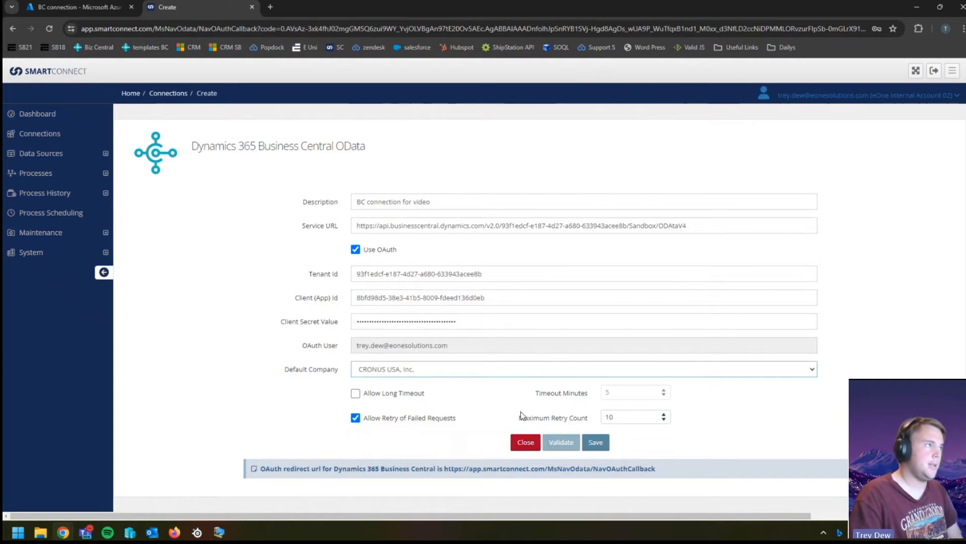
left_click(602, 447)
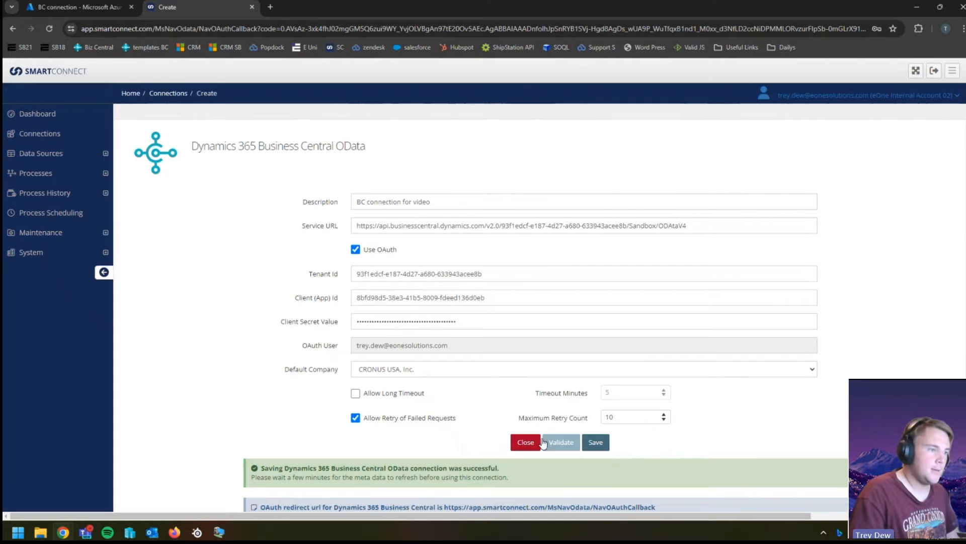
scroll(572, 422, "down", 2)
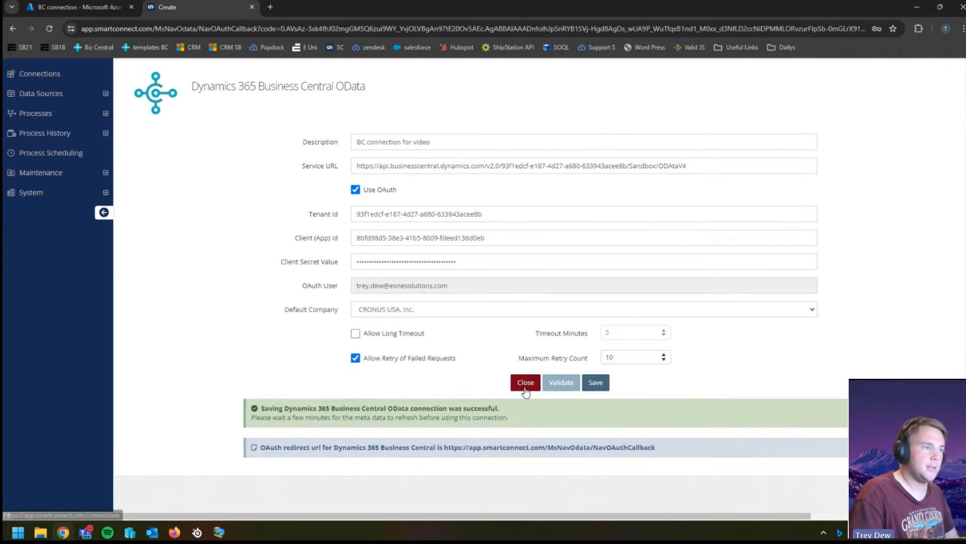
left_click(525, 381)
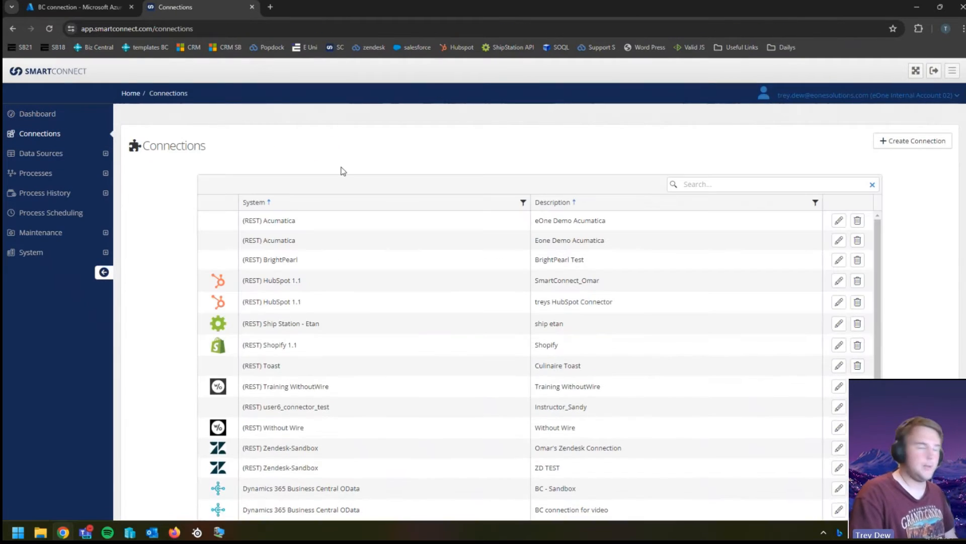
Start a new bulk file data source of the Microsoft Excel type
left_click(76, 154)
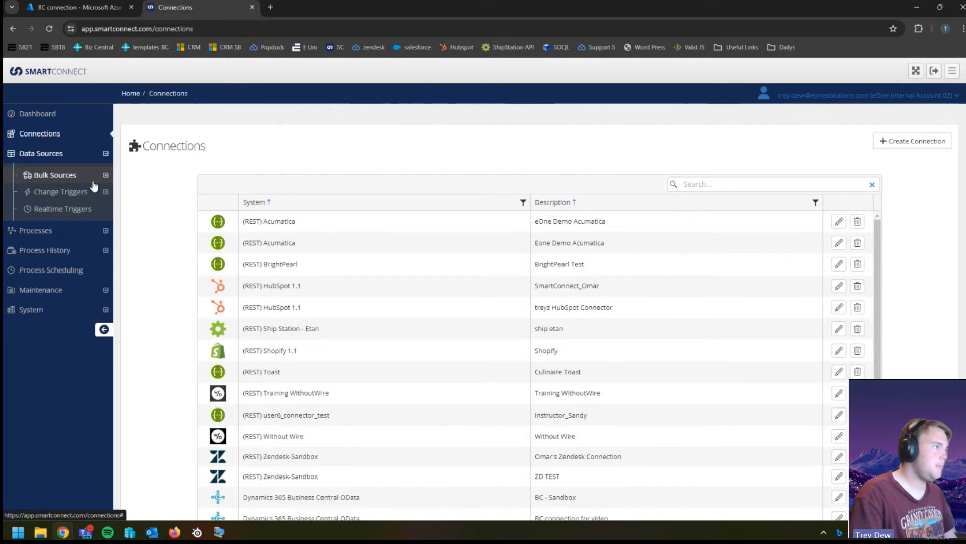
left_click(65, 175)
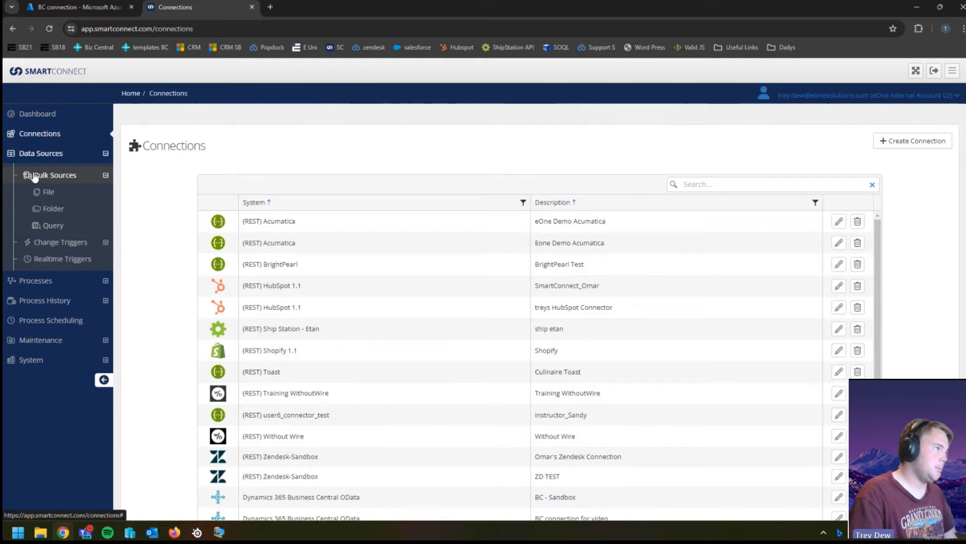
left_click(45, 193)
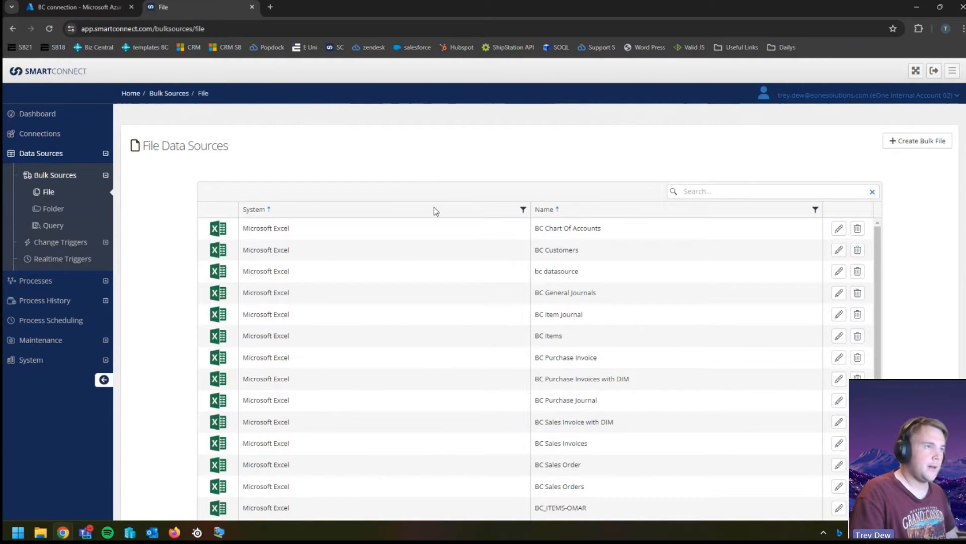
left_click(901, 146)
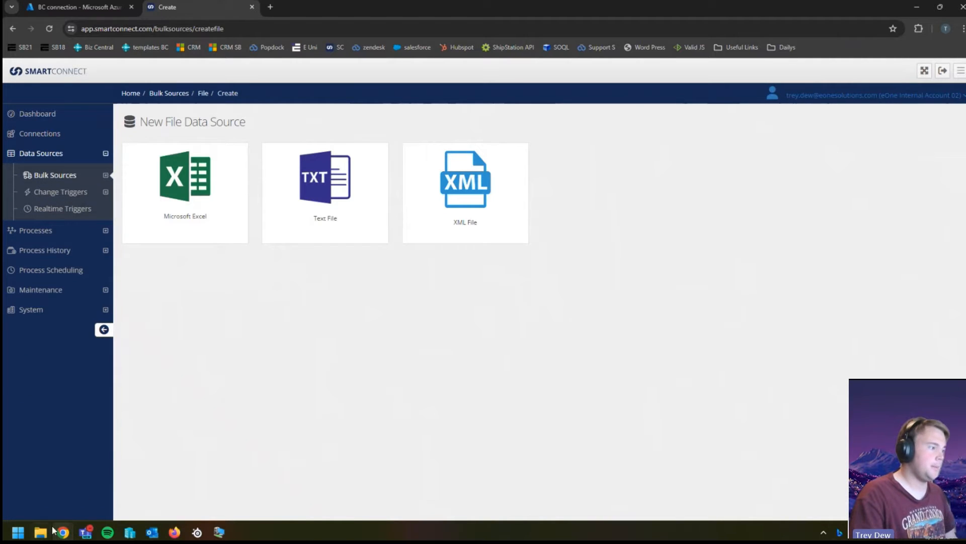
left_click(204, 226)
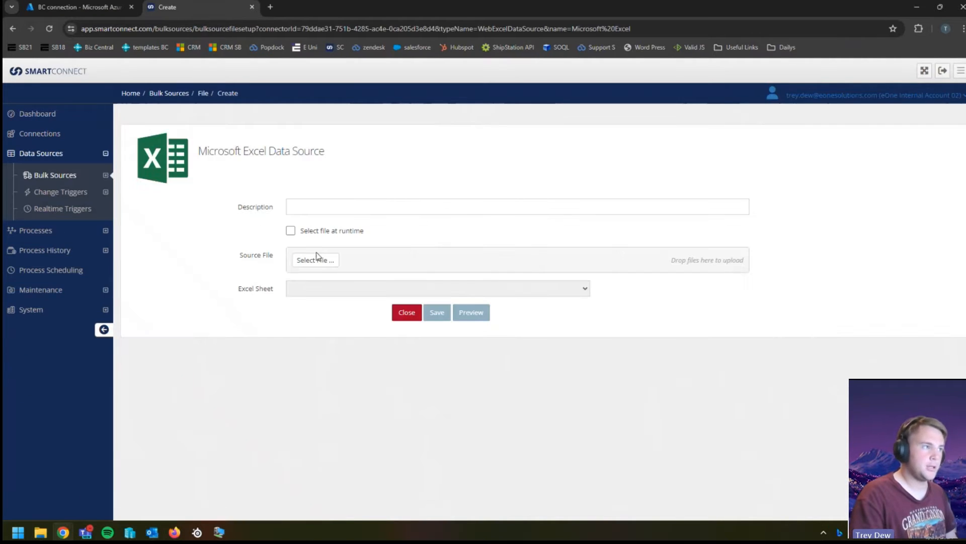
Upload BC Customers.xlsx from the Documents folder as the source file of the Excel data source
left_click(316, 259)
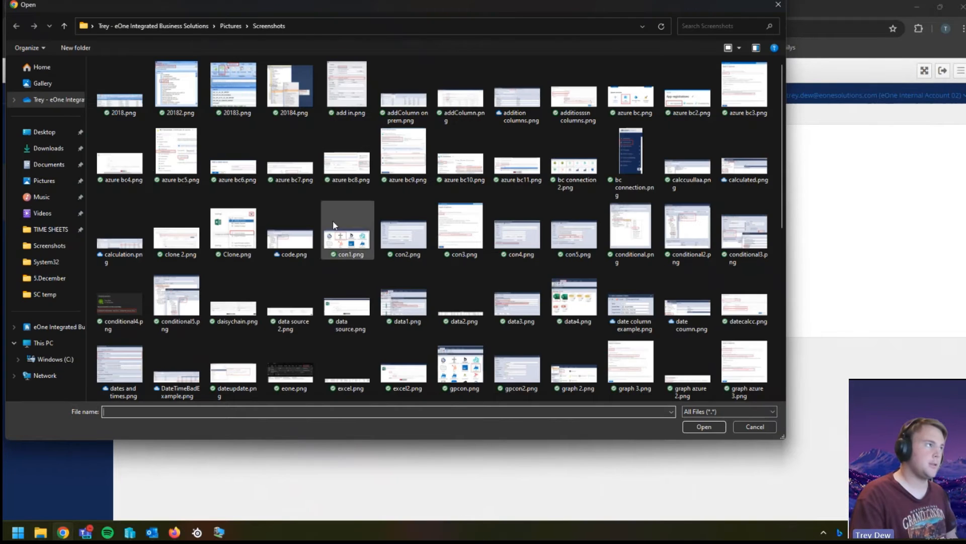
left_click(49, 164)
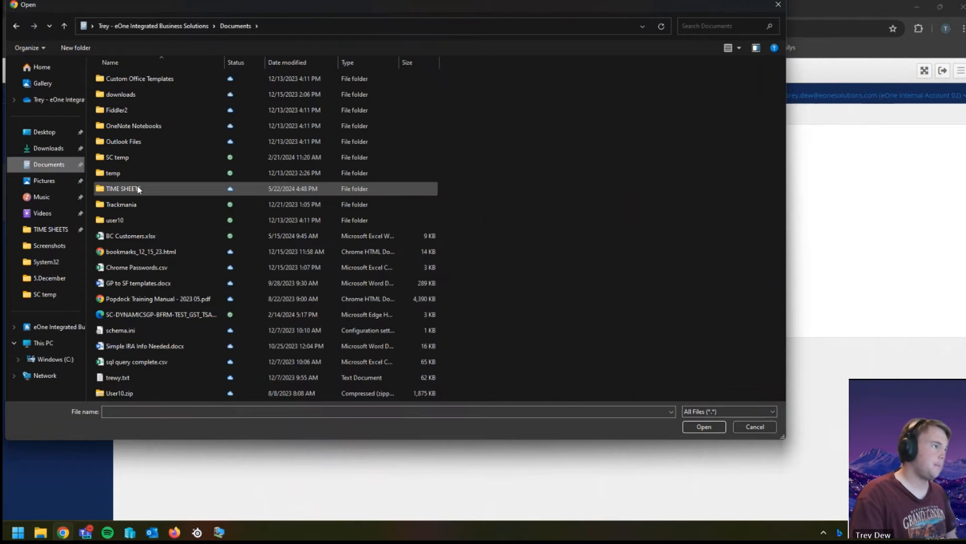
left_click(132, 236)
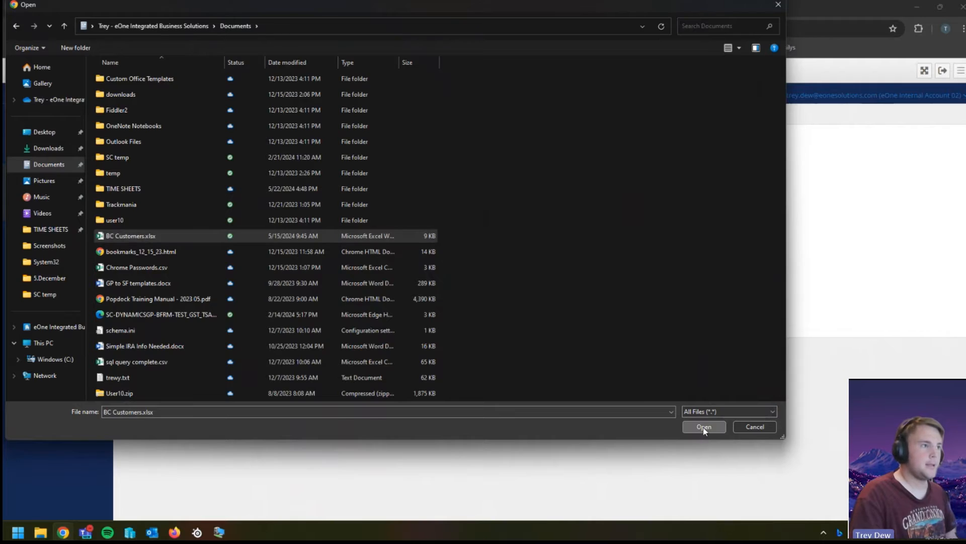
left_click(703, 427)
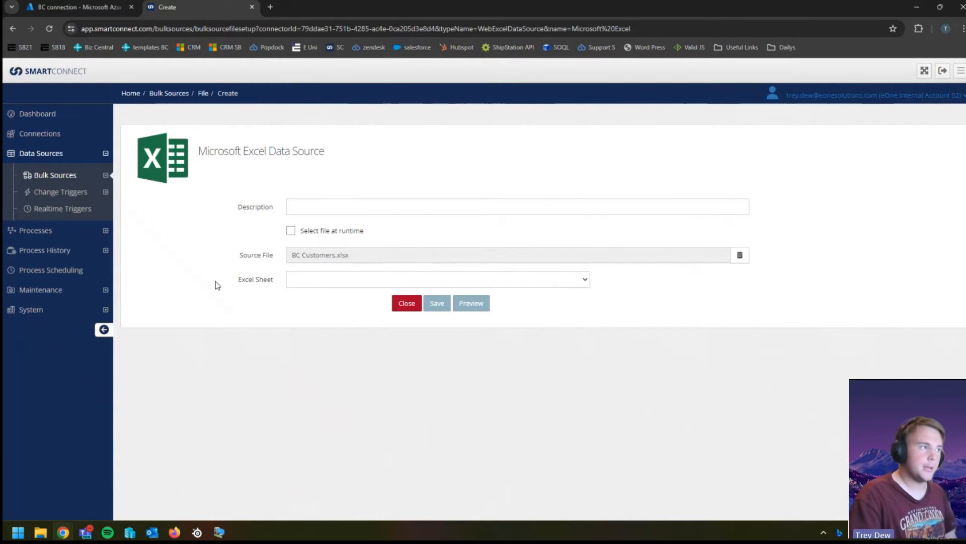
Enter "BC customers for video" as the description of the Excel data source
left_click(302, 207)
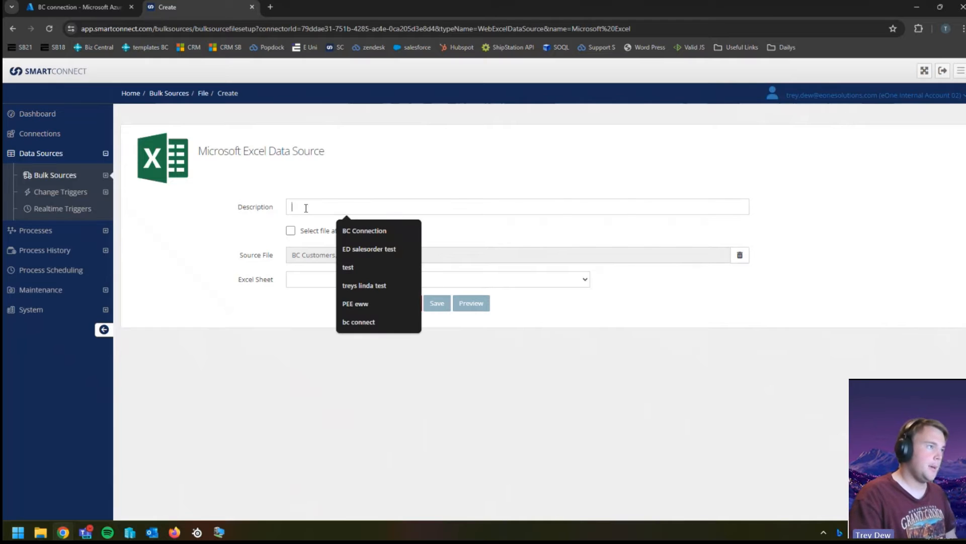
type("B")
key("BackSpace")
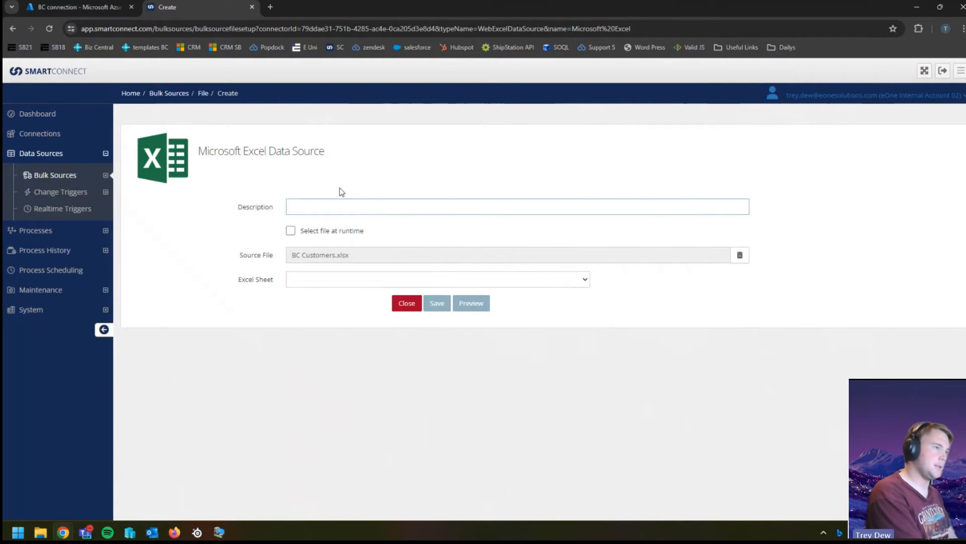
type("BC")
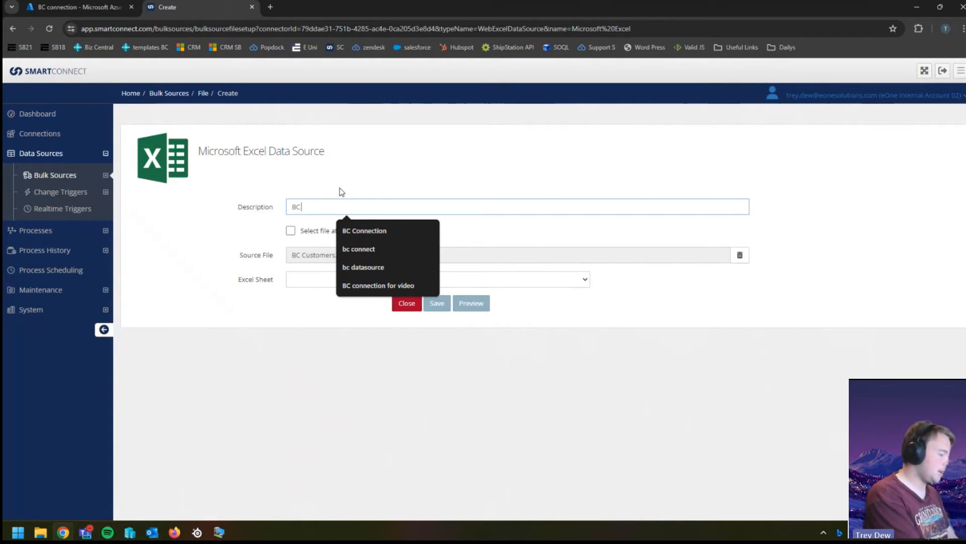
type(" customers for video")
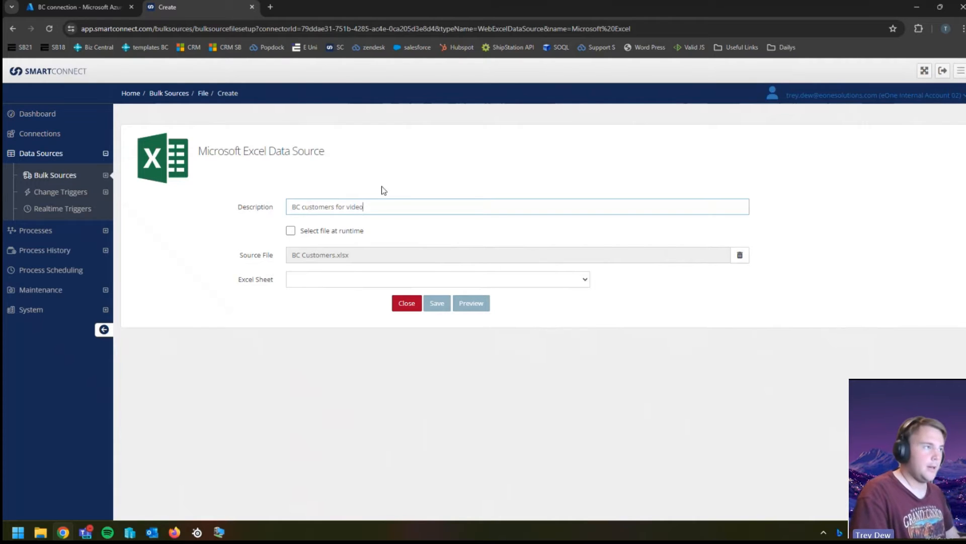
Save the data source with Sheet1 as its Excel sheet and preview its data
left_click(330, 280)
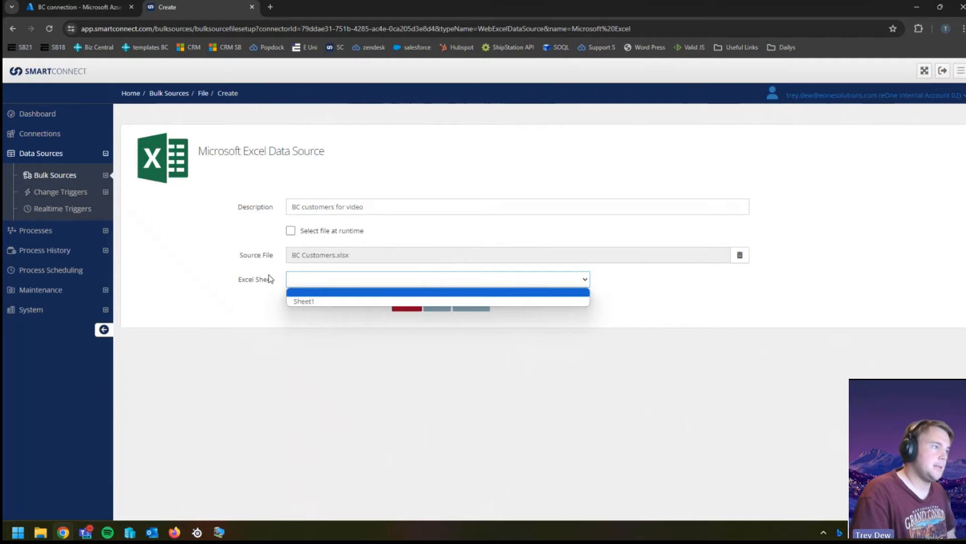
left_click(313, 300)
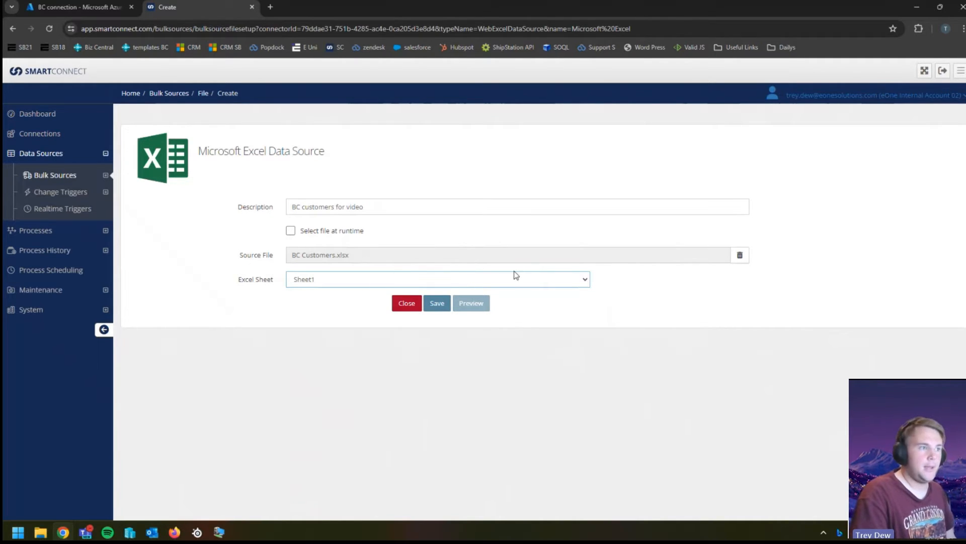
left_click(436, 304)
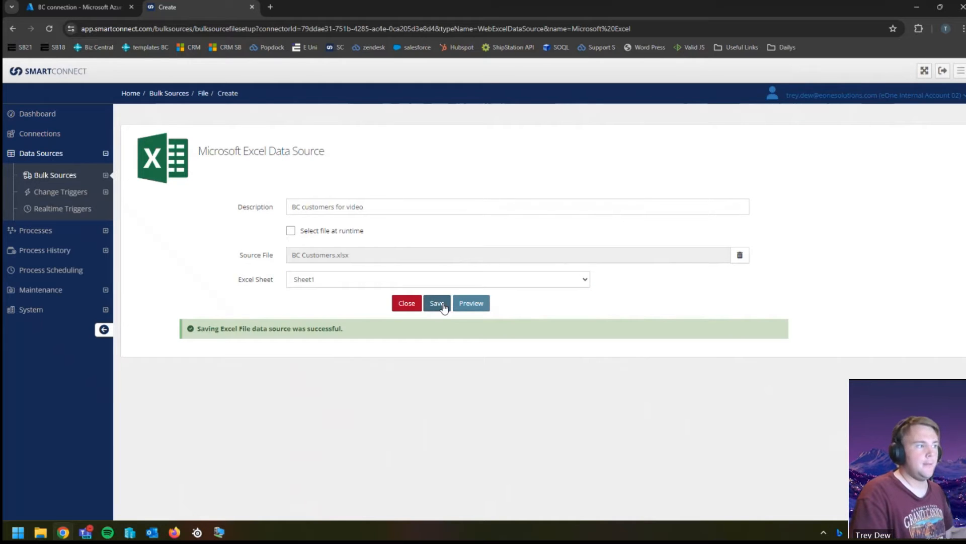
left_click(481, 308)
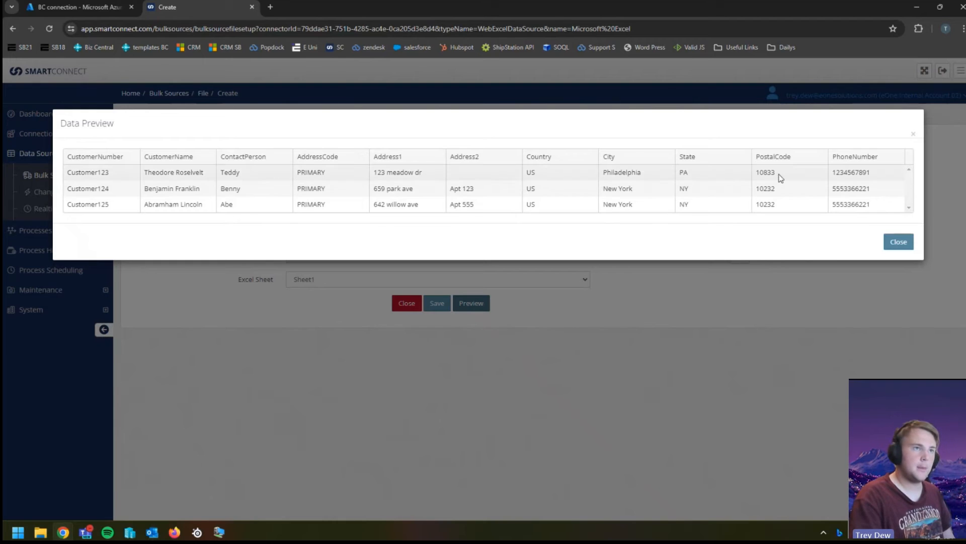
Dismiss the data preview, save the Excel data source again and close its setup page
left_click(899, 242)
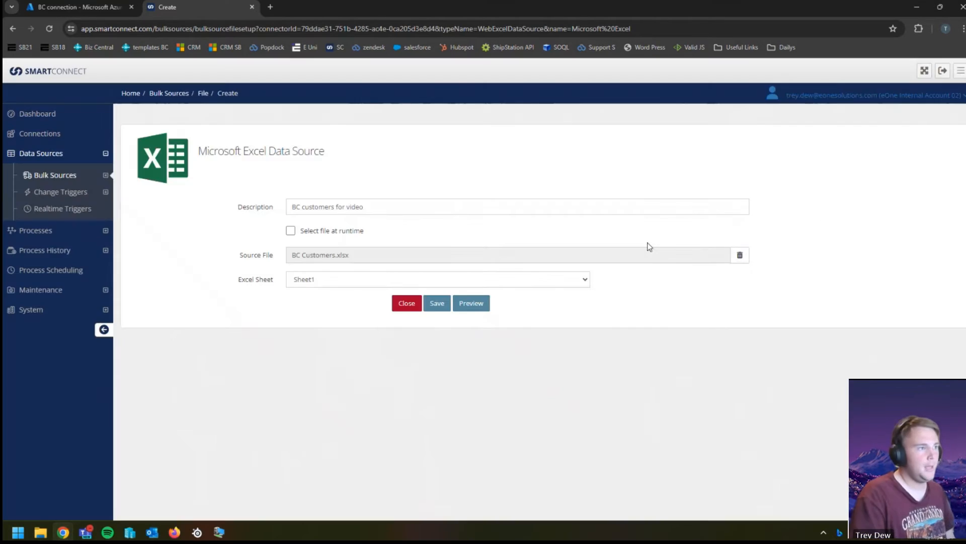
left_click(446, 303)
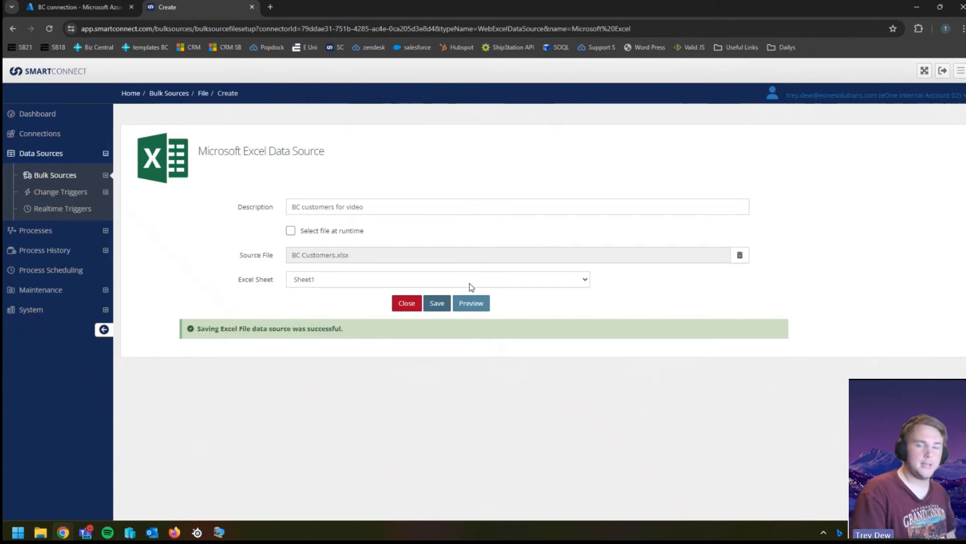
left_click(407, 303)
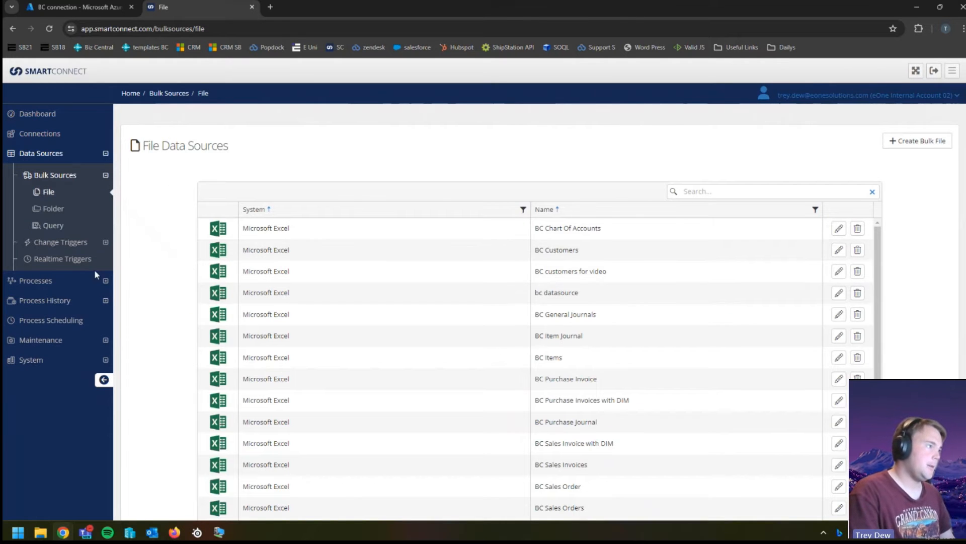
Start a new integration process from the Integration Processes list
left_click(76, 281)
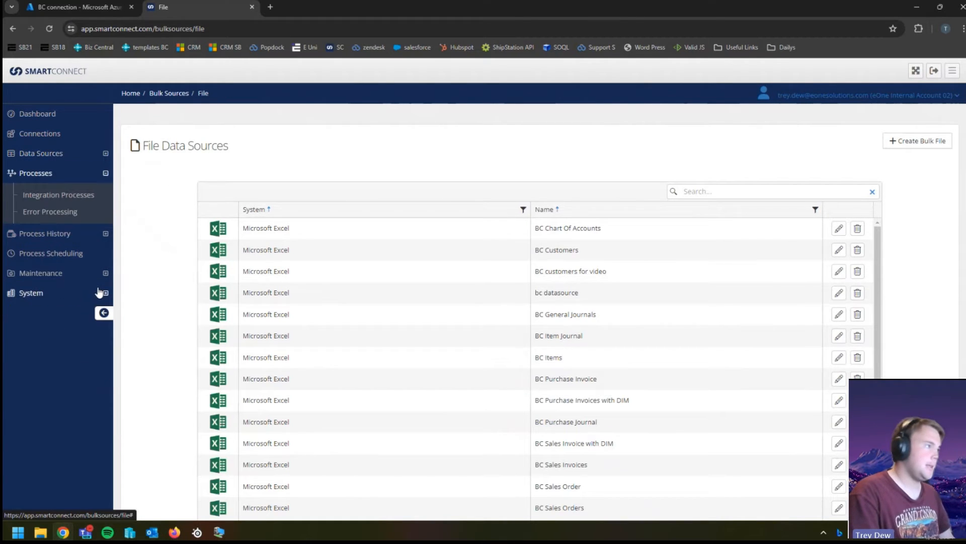
left_click(67, 195)
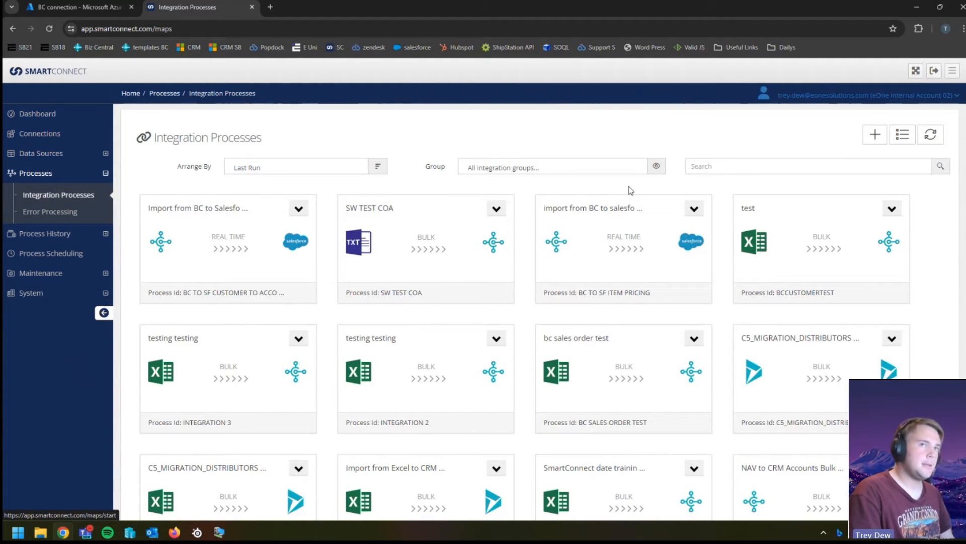
left_click(876, 132)
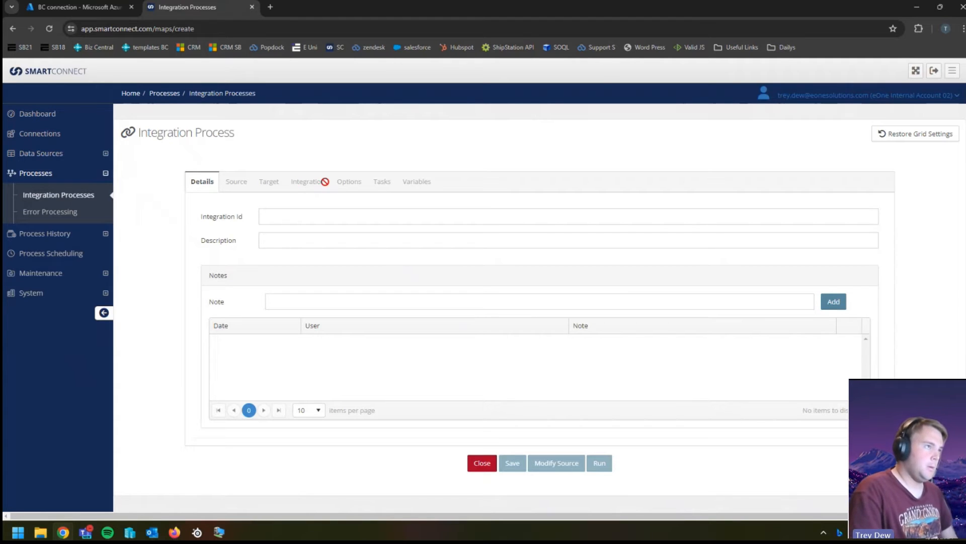
Enter "BC customers for video" as the integration ID of the new process
left_click(293, 218)
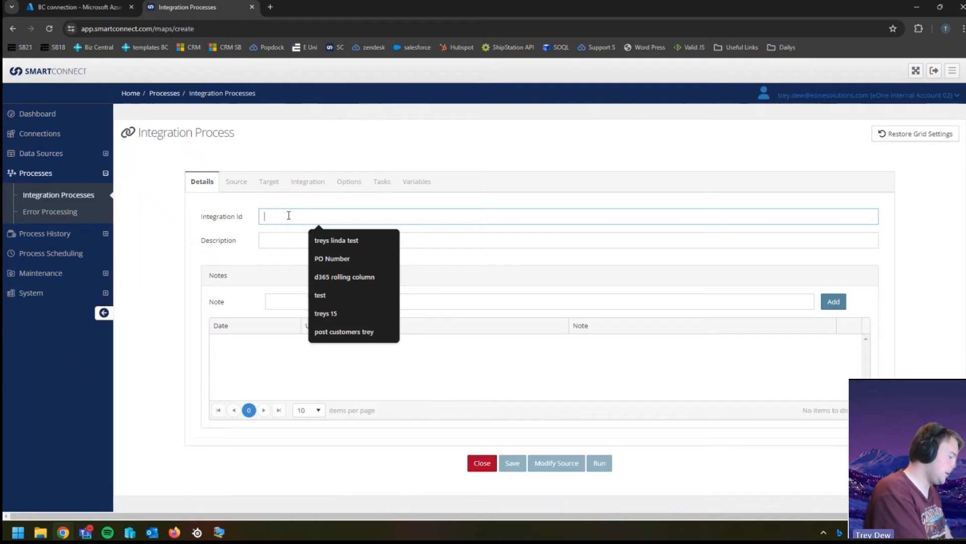
type("BC_")
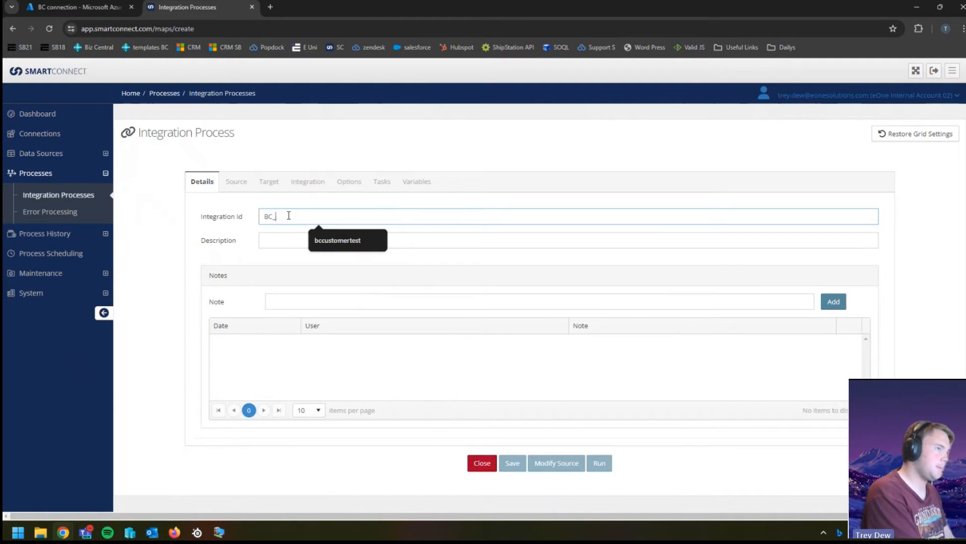
key("BackSpace")
type("customers for video")
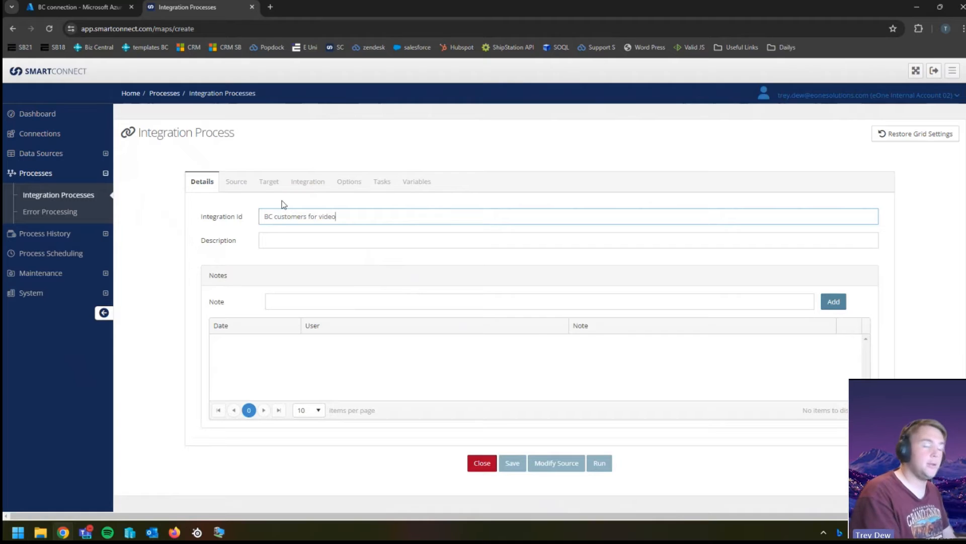
Enter "customers from excel to BC" as the description of the integration process
left_click(328, 242)
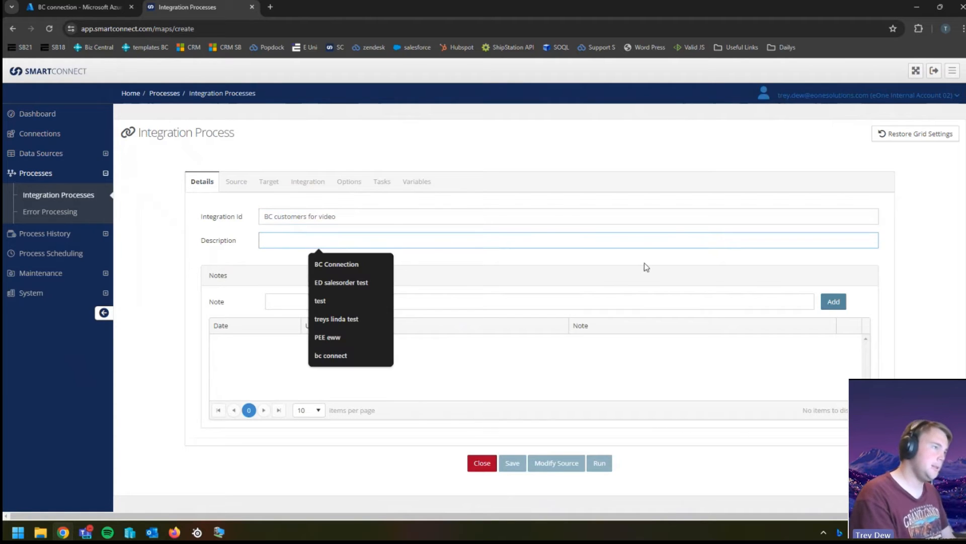
type("BC c")
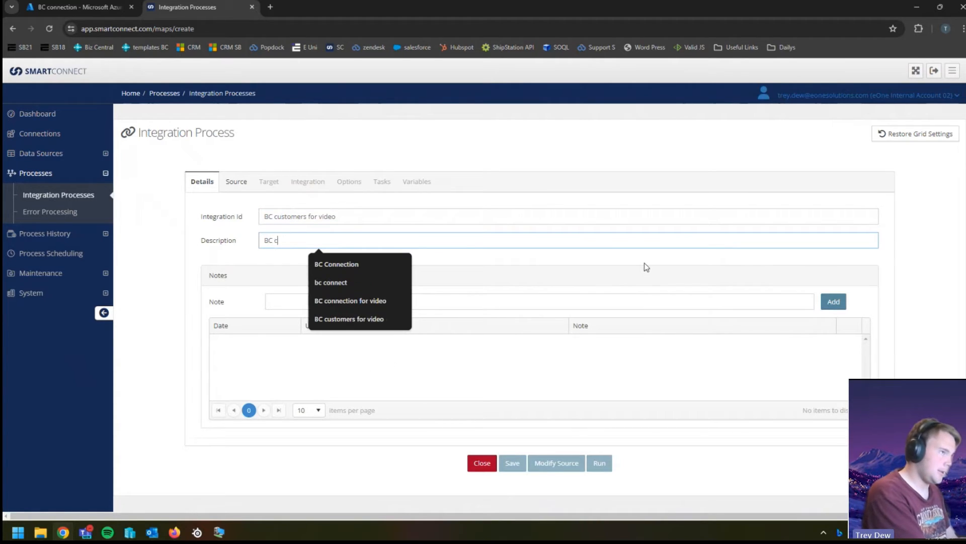
type("ustomer")
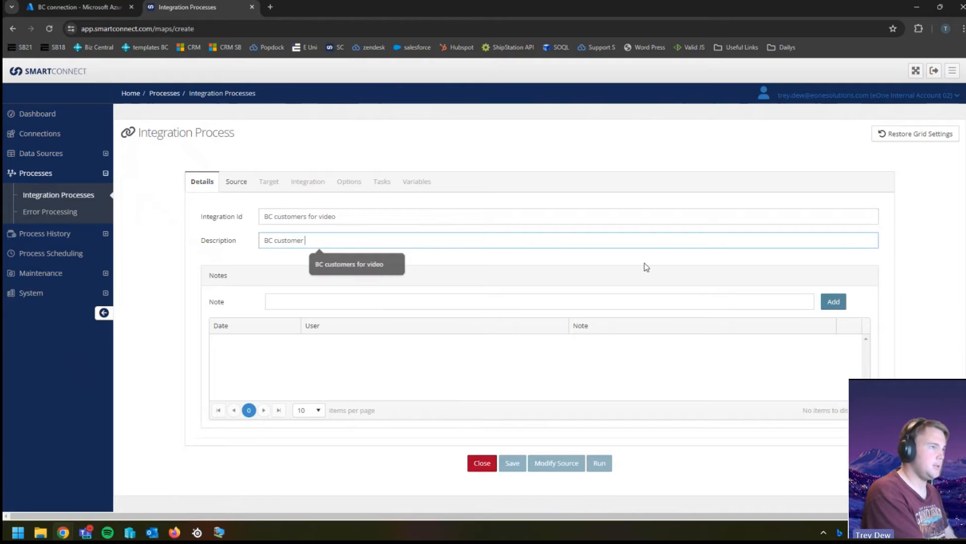
type("s from excel to BC")
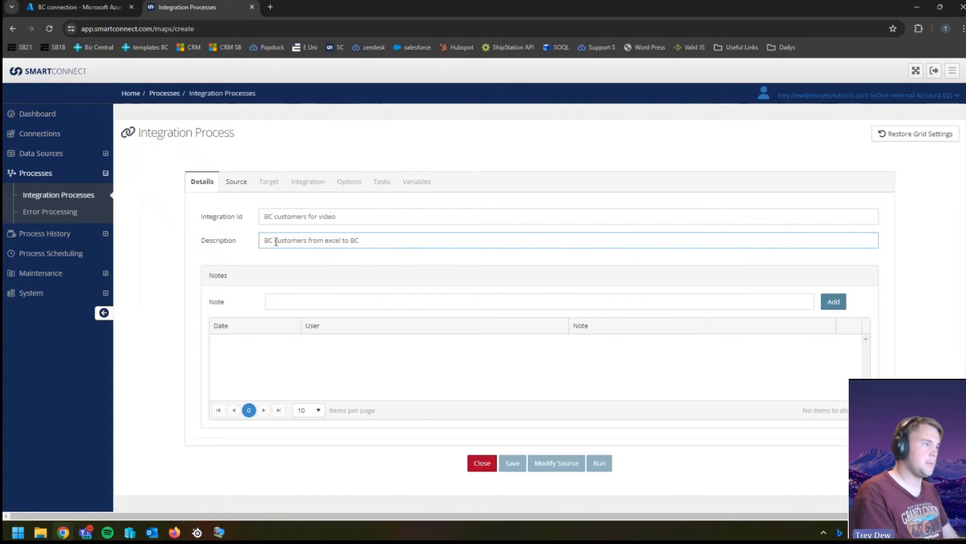
left_click_drag(276, 242, 242, 241)
key("BackSpace")
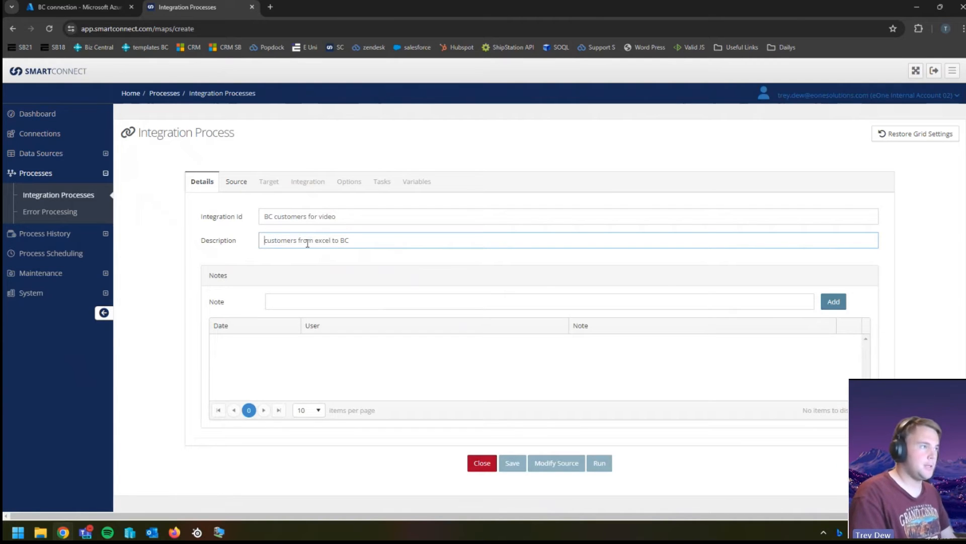
Set the process source to a Bulk Data Source of type Excel Data Source using the "BC customers for video" workbook
left_click(244, 185)
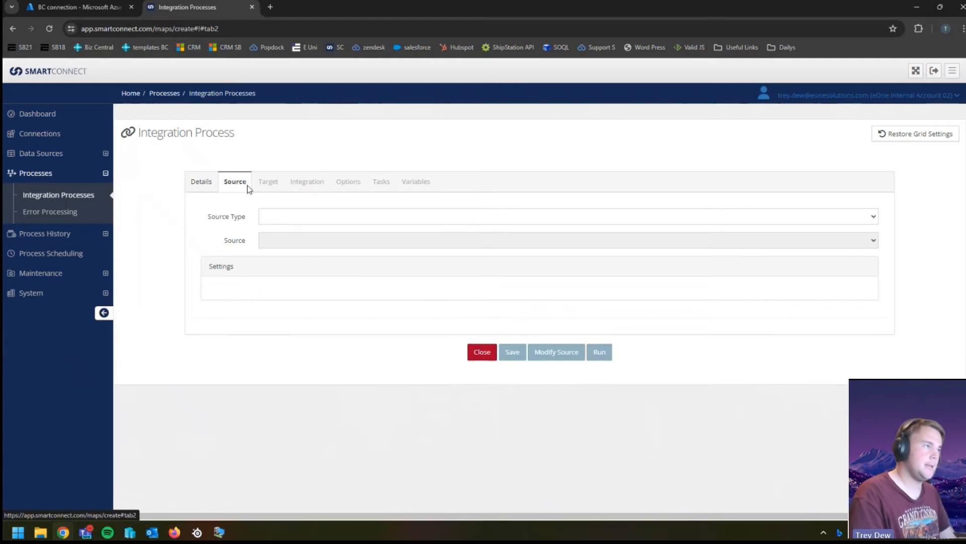
left_click(305, 215)
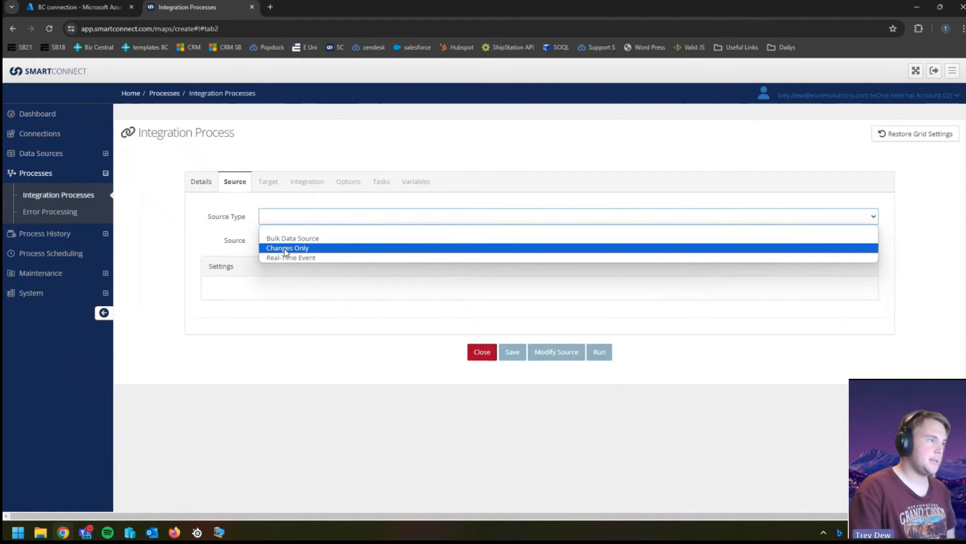
left_click(318, 239)
left_click(305, 242)
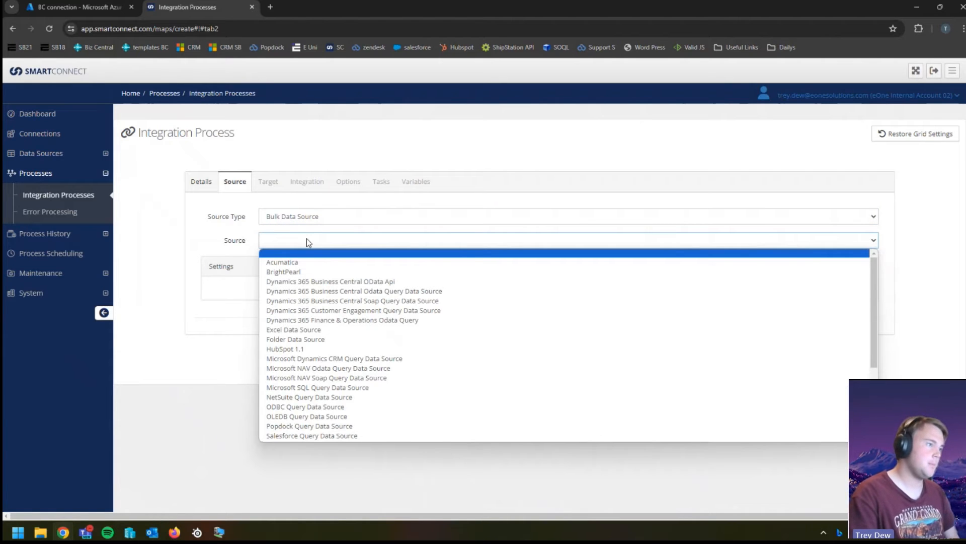
left_click(310, 330)
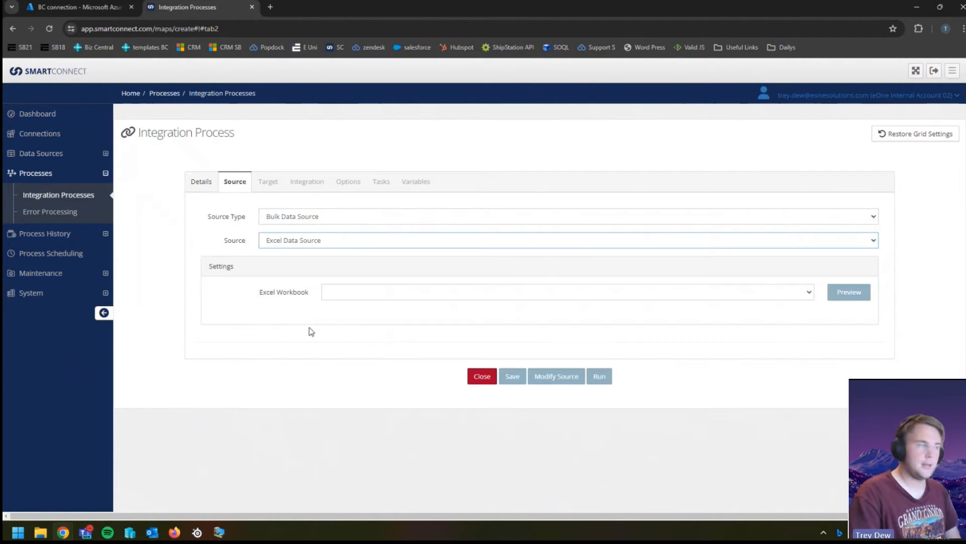
left_click(345, 298)
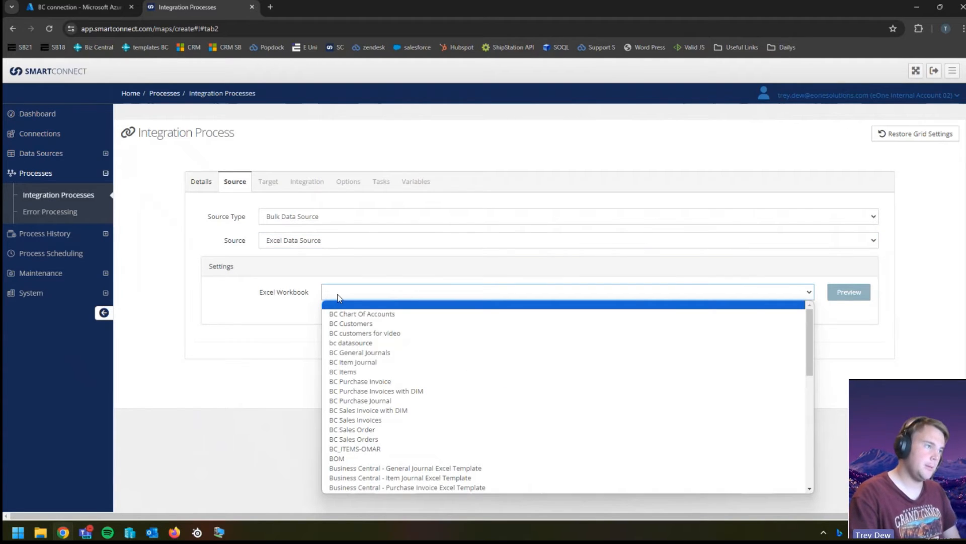
left_click(367, 334)
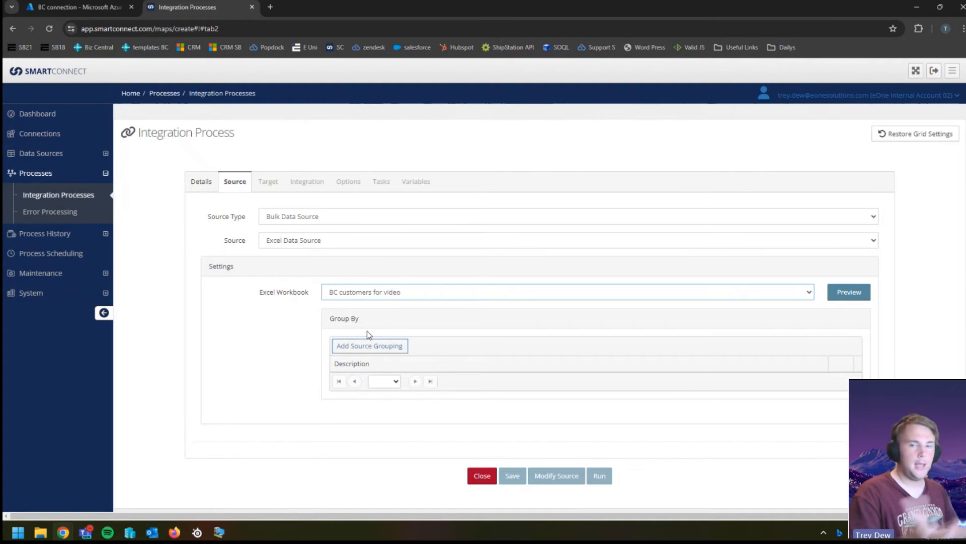
Add a source grouping on the CustomerNumber field
left_click(390, 347)
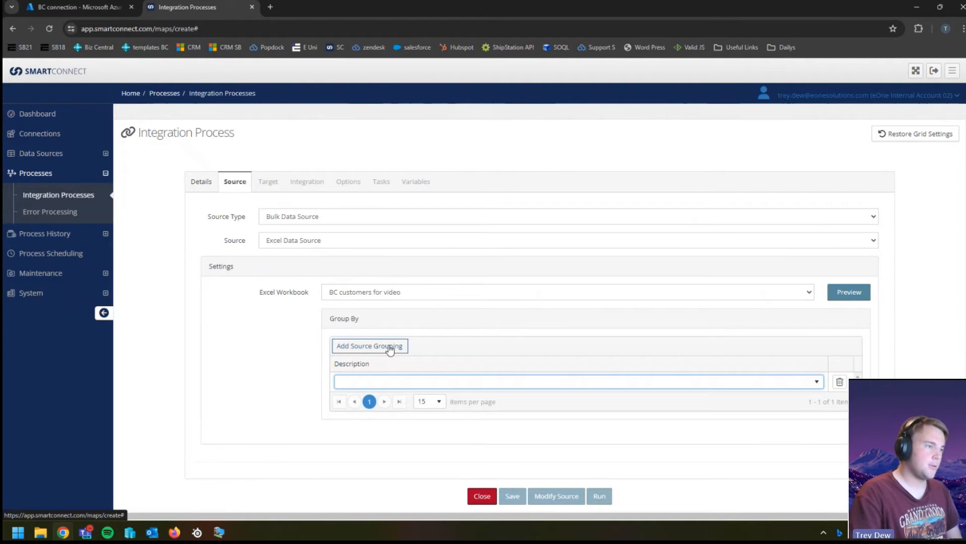
left_click(415, 382)
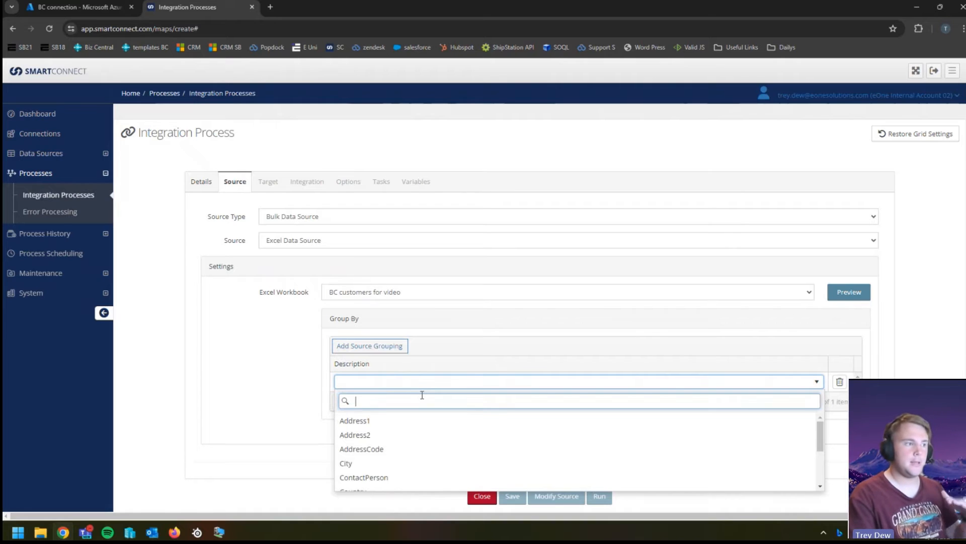
scroll(404, 443, "down", 3)
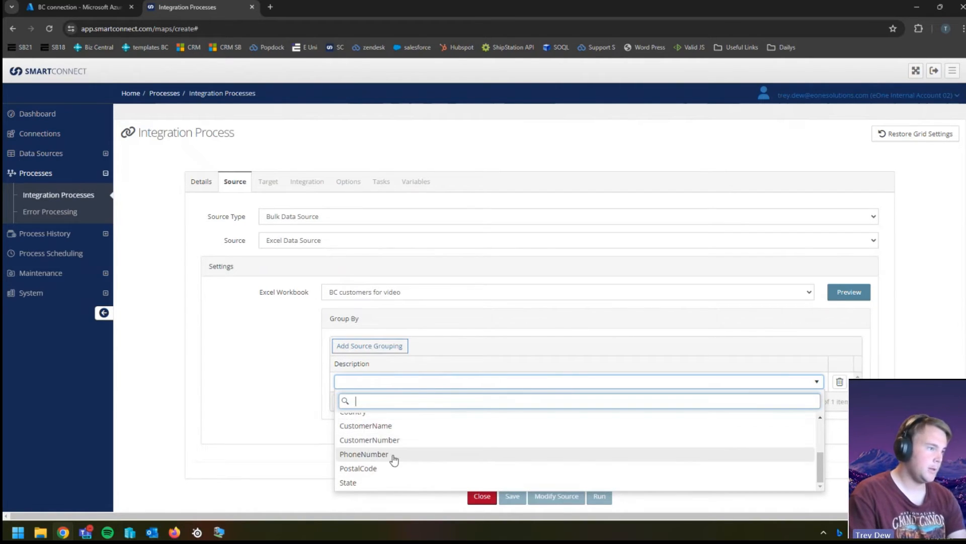
scroll(394, 459, "down", 1)
scroll(395, 458, "up", 1)
left_click(390, 384)
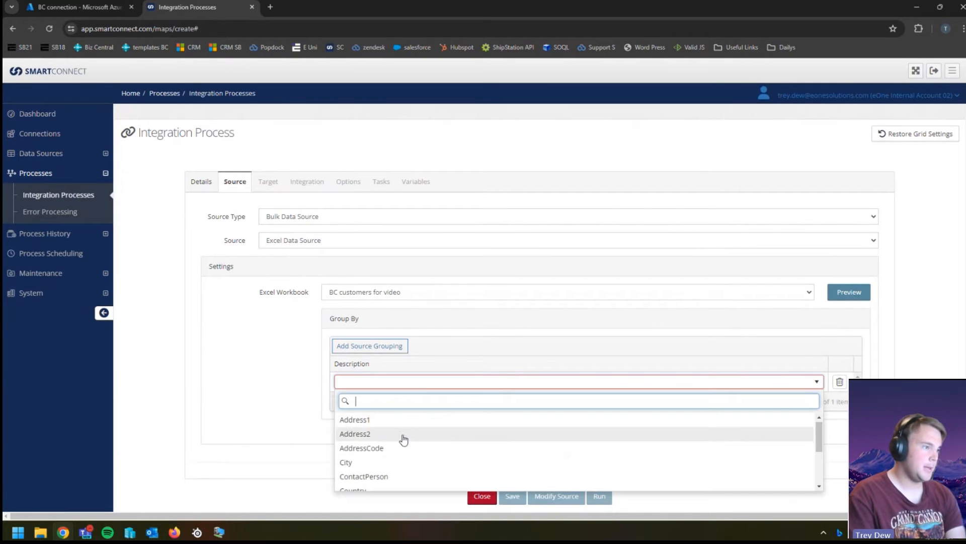
scroll(395, 453, "down", 2)
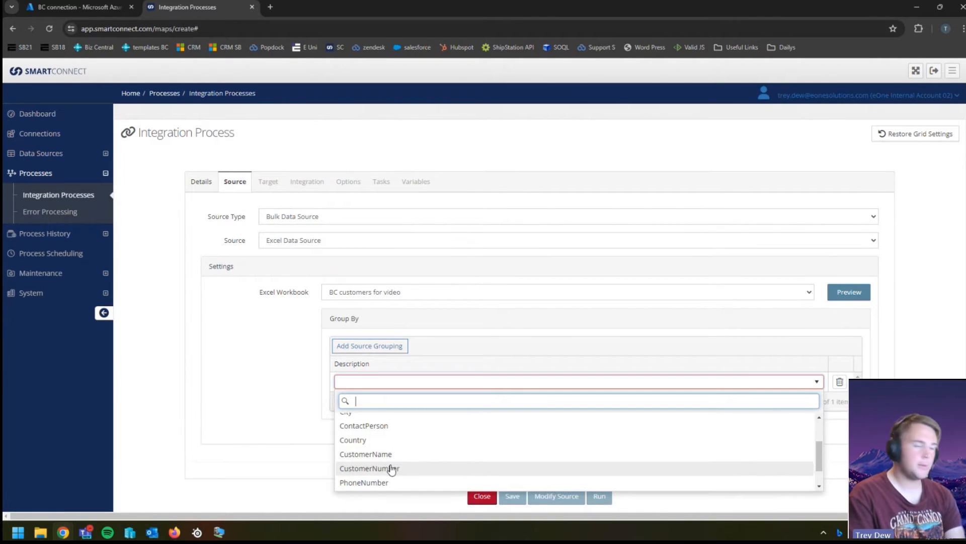
left_click(391, 468)
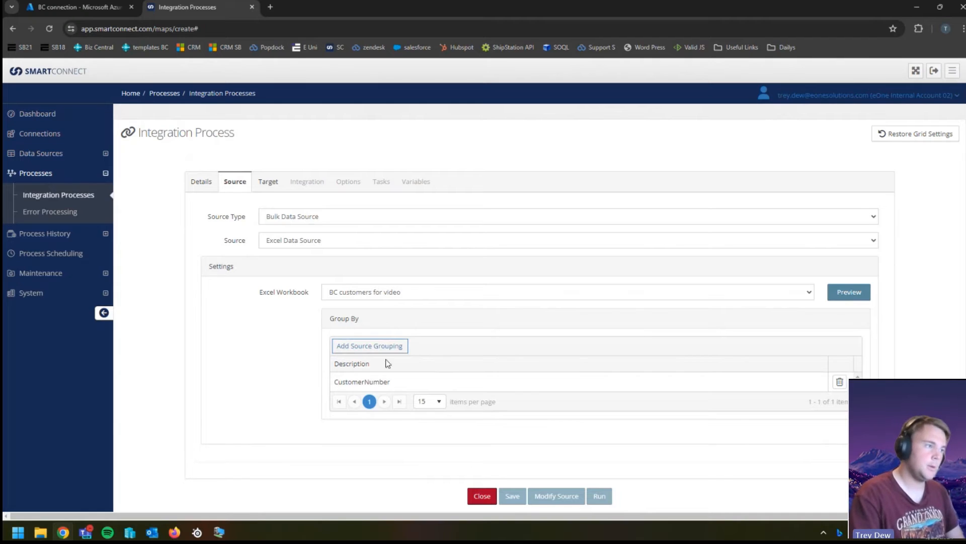
Preview the source workbook's data and examine the values in the CustomerNumber column
left_click(849, 291)
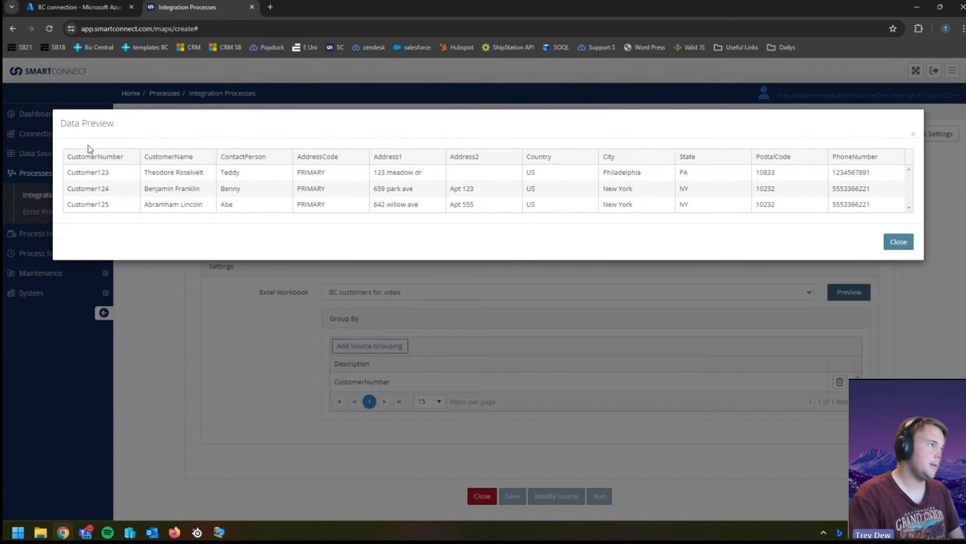
left_click_drag(98, 173, 111, 206)
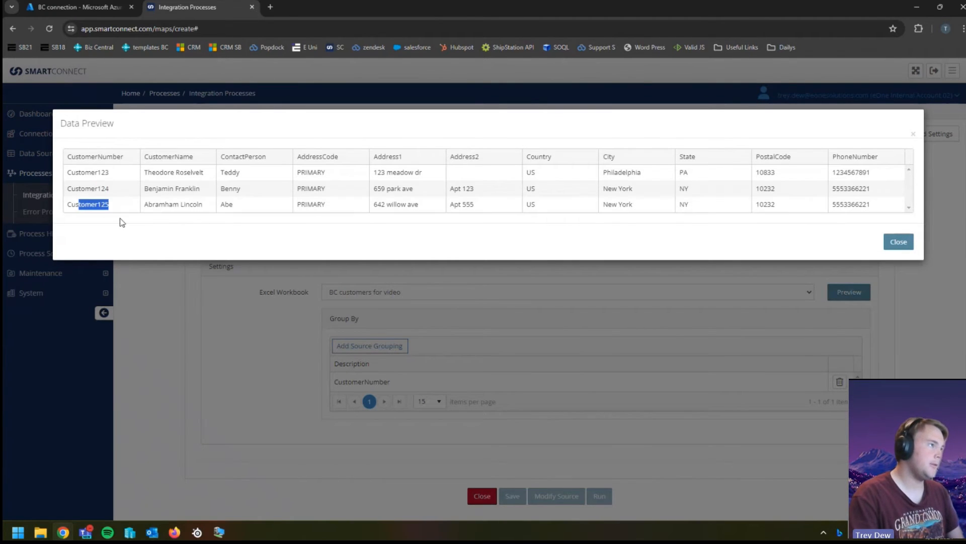
left_click(898, 242)
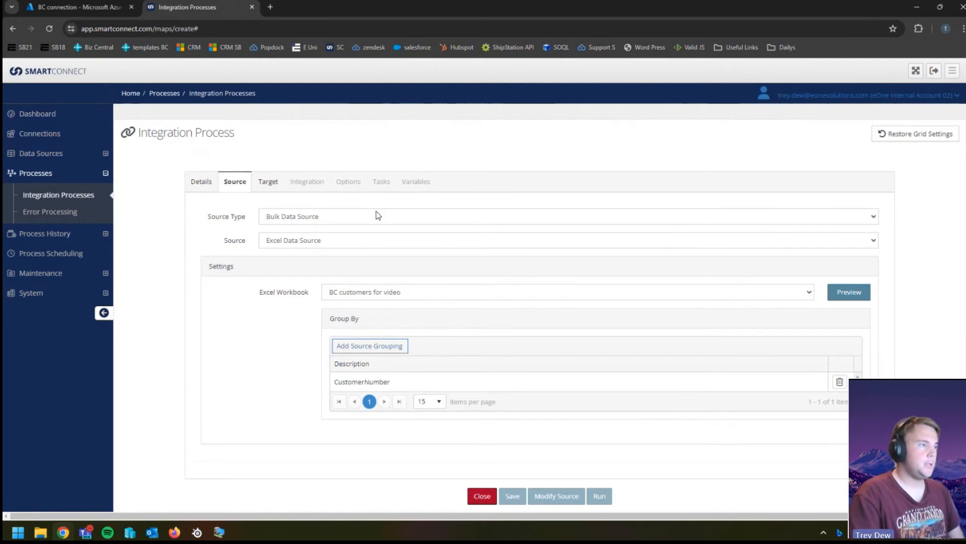
Set the process target to Dynamics 365 Business Central Odata with the first "BC connection for video" entry as its destination
left_click(265, 182)
left_click(325, 215)
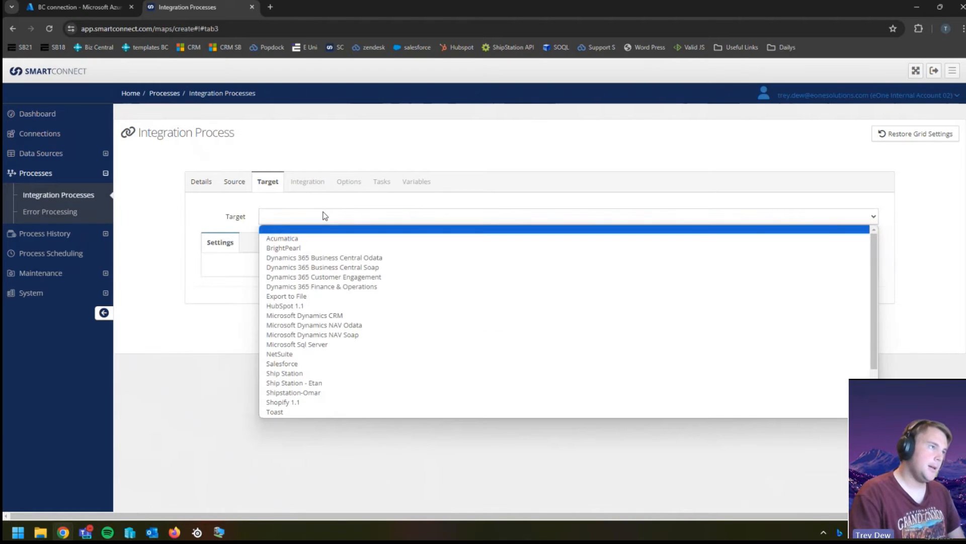
left_click(347, 257)
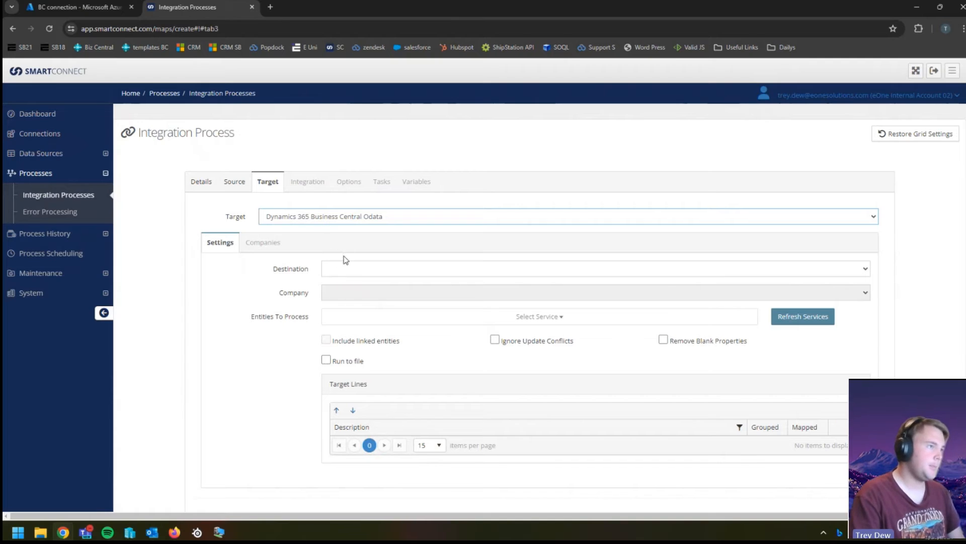
left_click(348, 267)
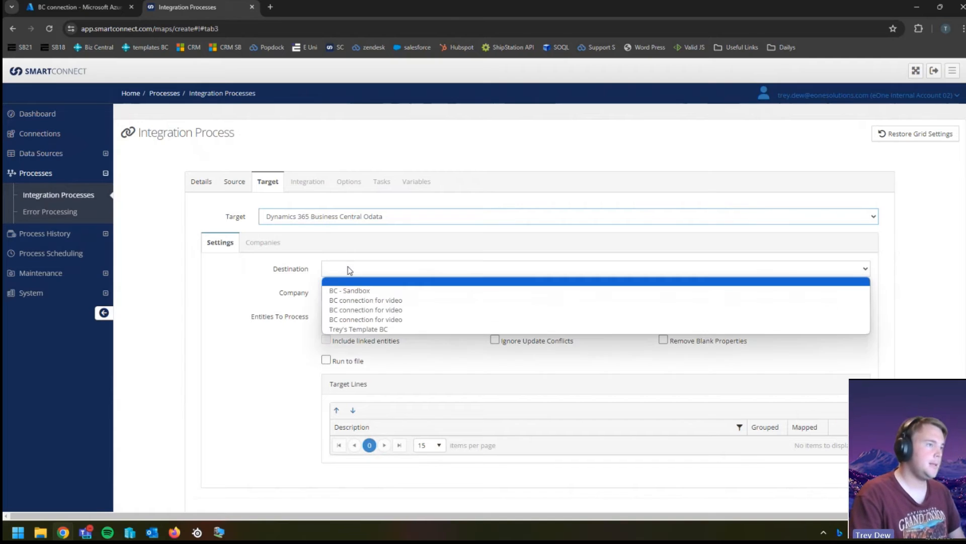
left_click(410, 301)
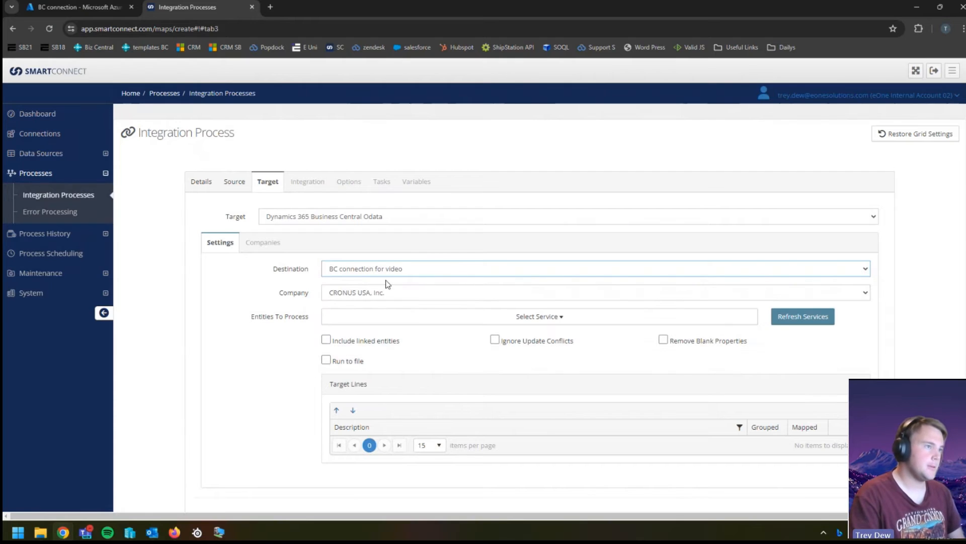
Choose Customer_Card as the entity to process for the CRONUS USA, Inc. company in the target settings
left_click(480, 321)
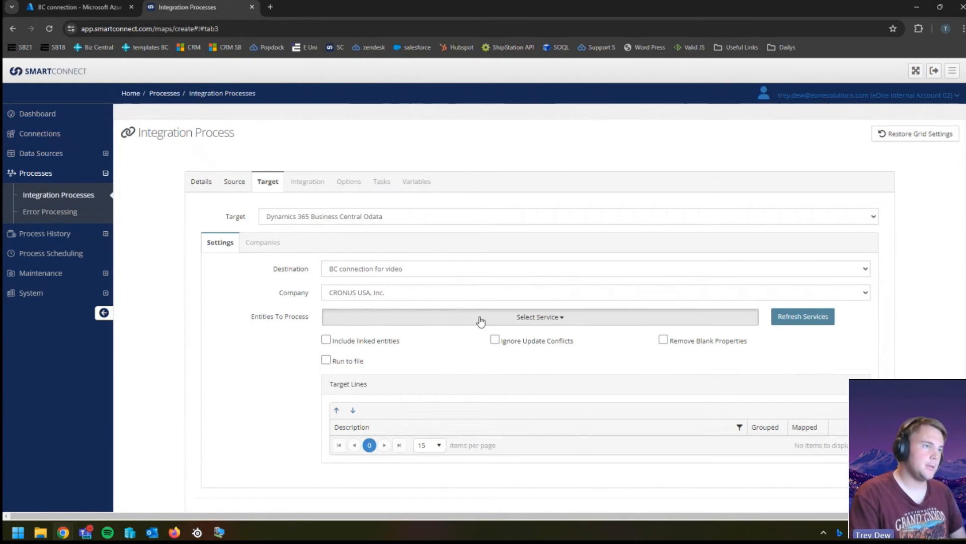
left_click(481, 321)
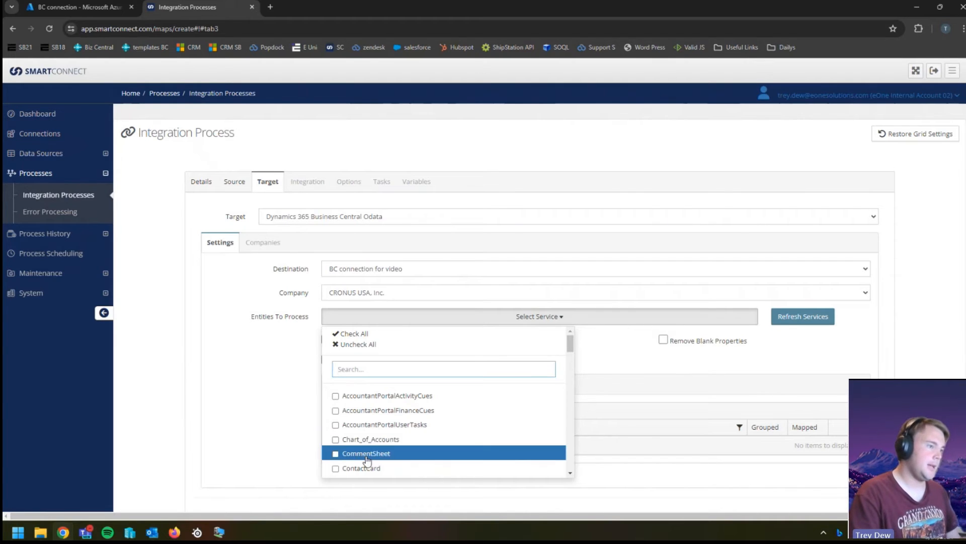
scroll(380, 448, "down", 1)
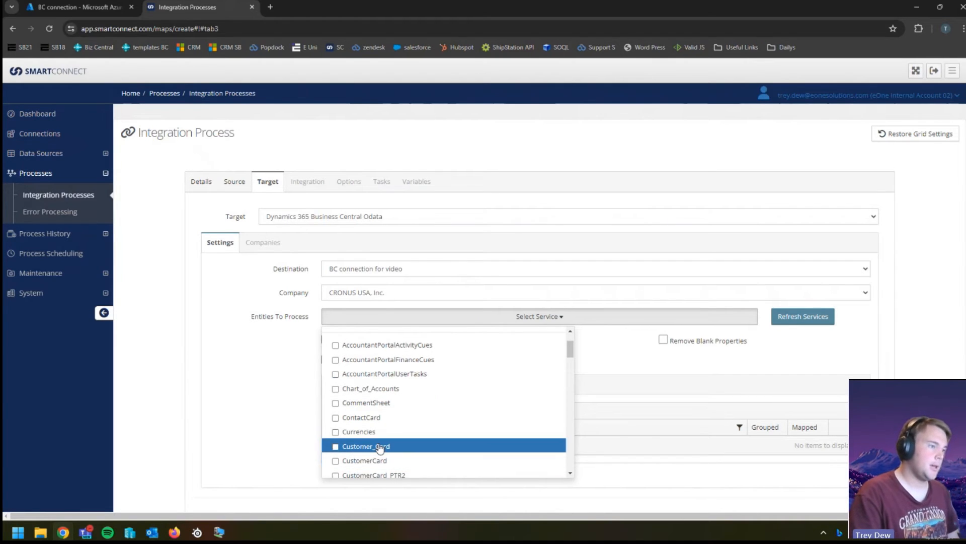
left_click(337, 447)
left_click(258, 387)
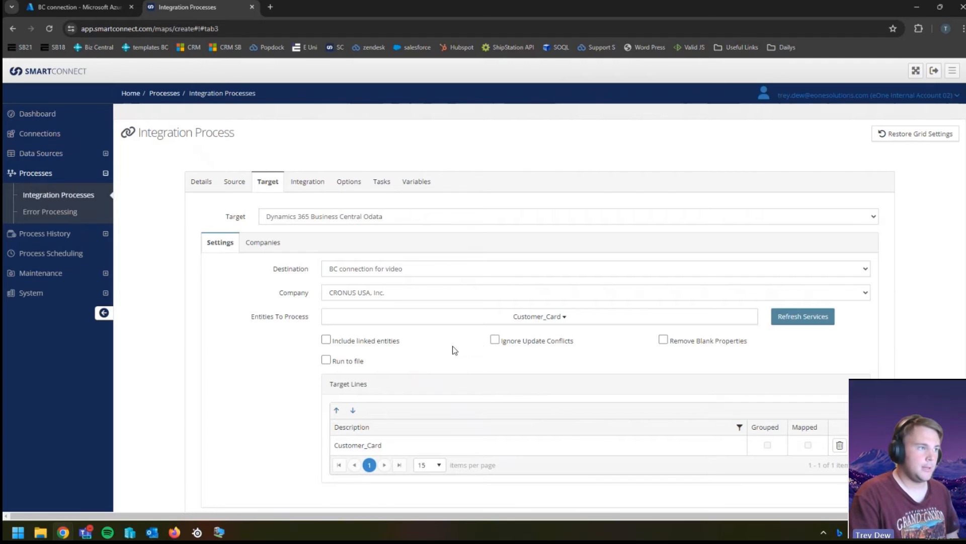
scroll(454, 389, "down", 2)
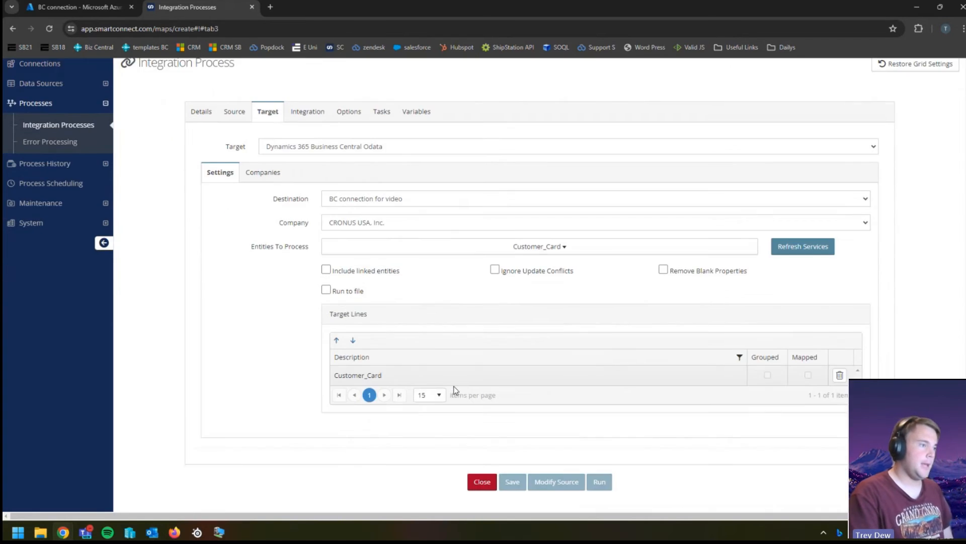
scroll(455, 389, "up", 2)
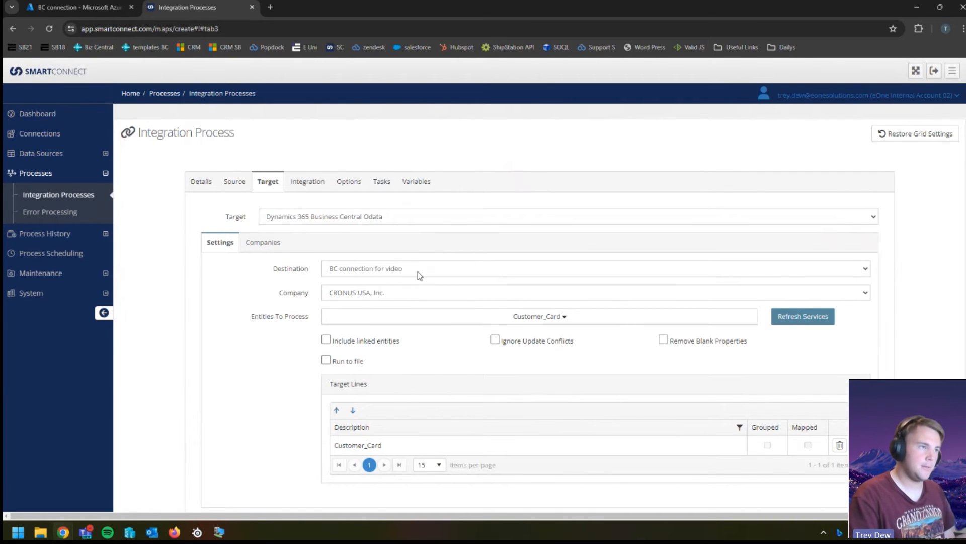
scroll(437, 301, "down", 2)
scroll(443, 322, "up", 2)
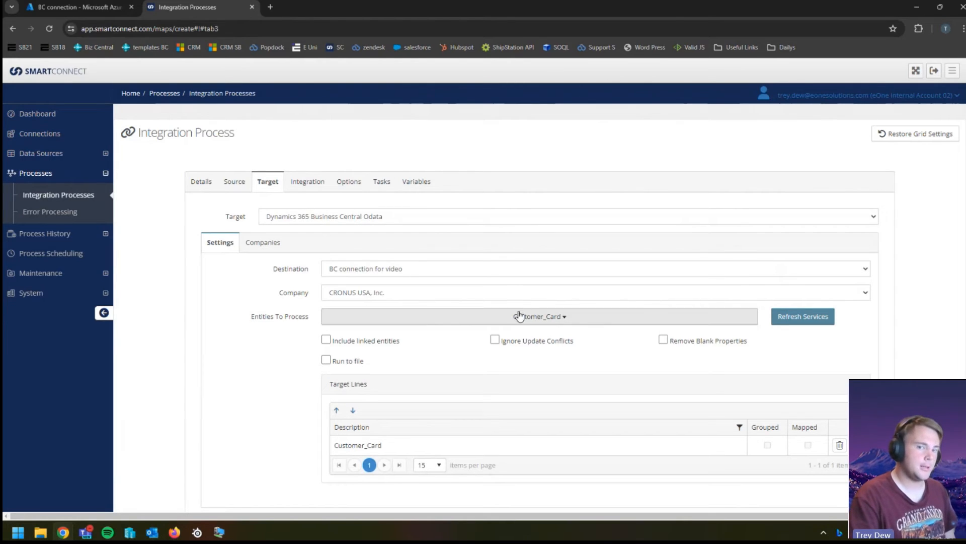
Select the Customer_Card target line for integration and group its source data by CustomerNumber
left_click(306, 182)
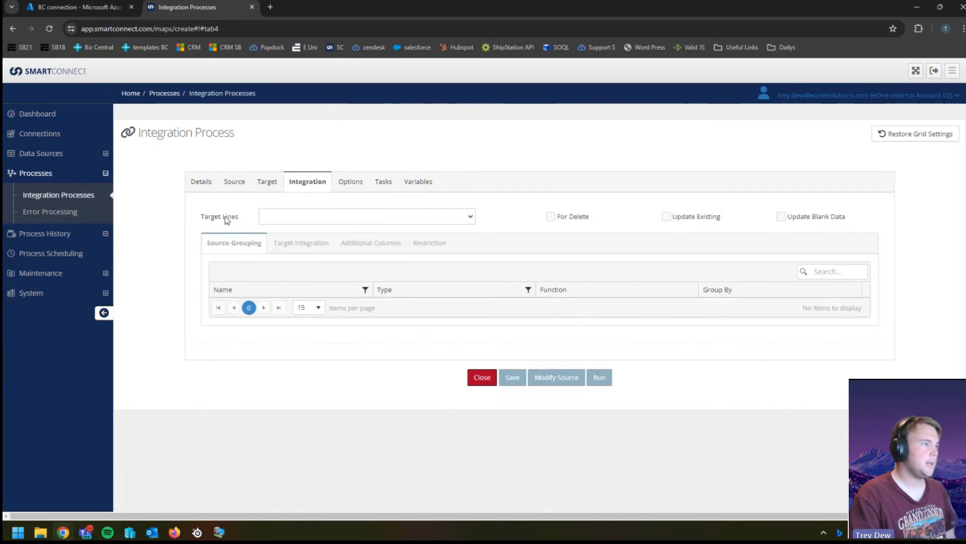
left_click(268, 217)
left_click(303, 237)
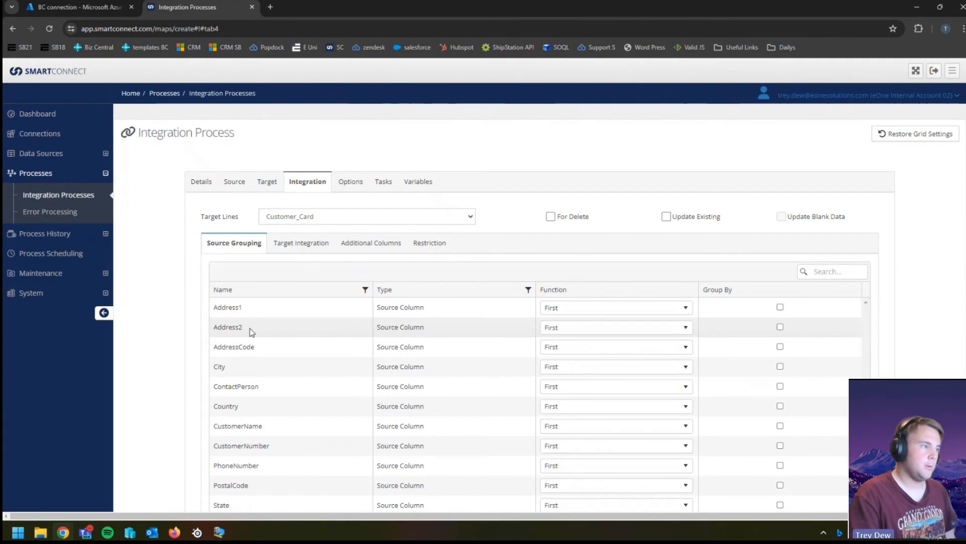
scroll(256, 333, "down", 1)
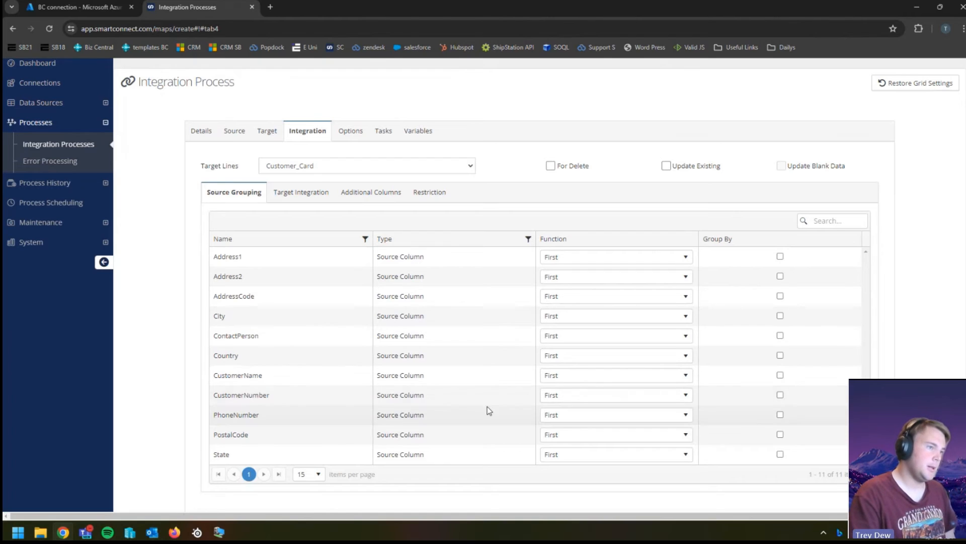
left_click(780, 395)
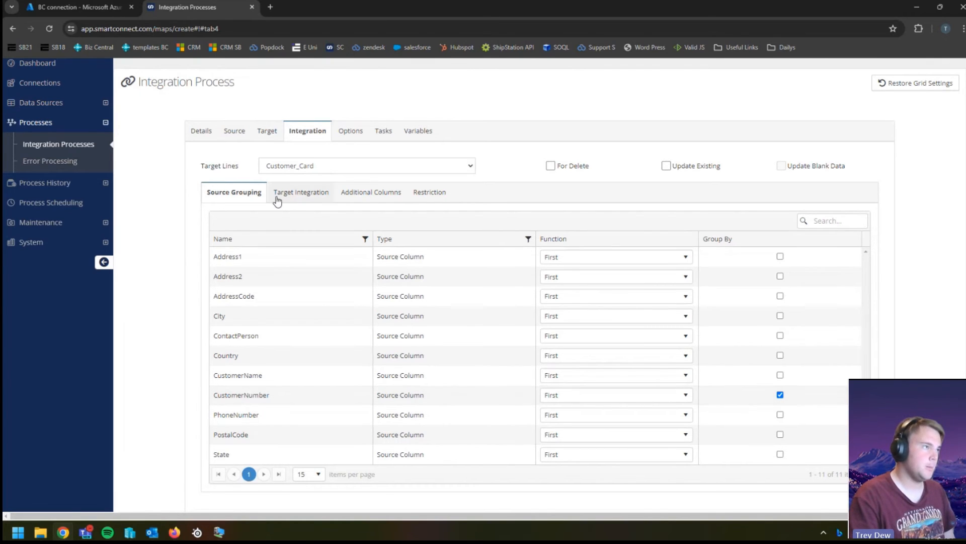
In the Customer_Card target integration, map No to the CustomerNumber source column and Name to CustomerName
left_click(302, 193)
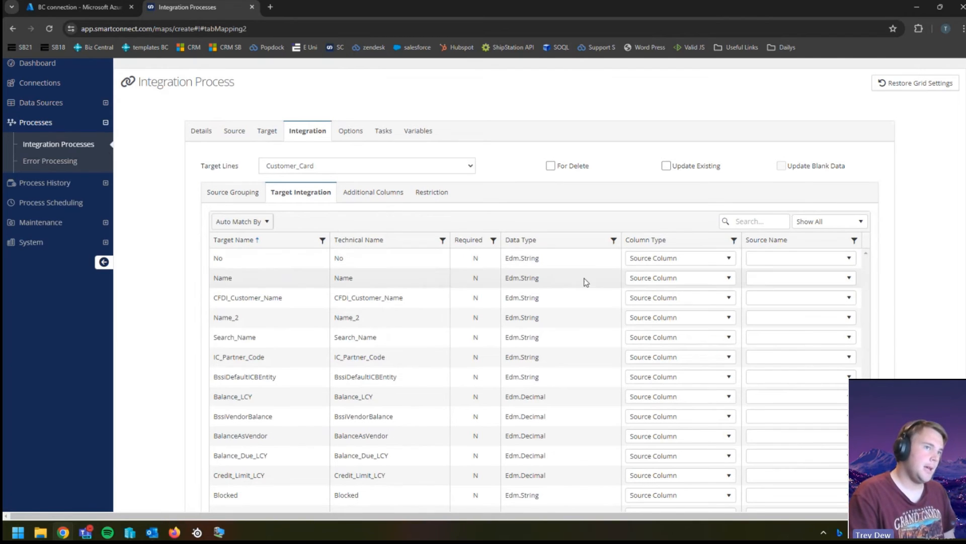
left_click(771, 266)
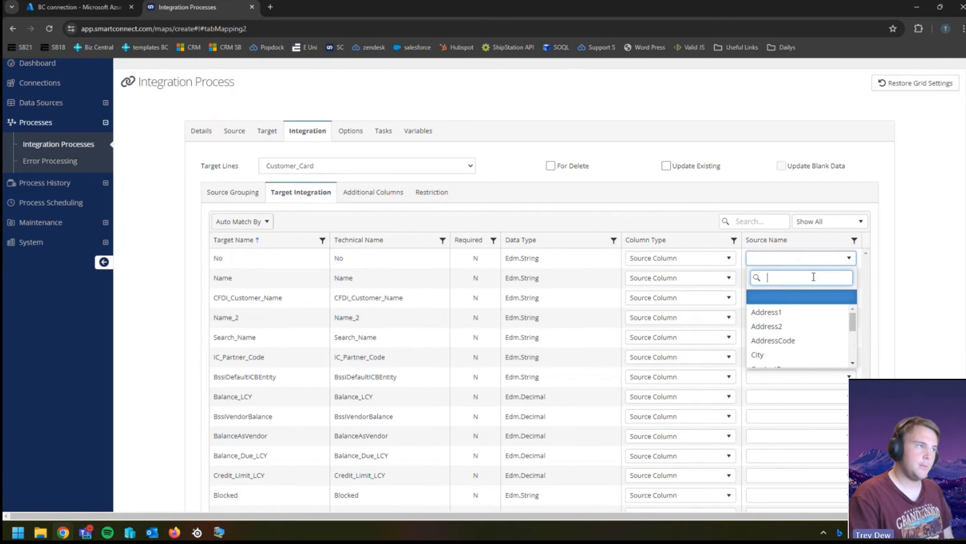
scroll(794, 340, "down", 3)
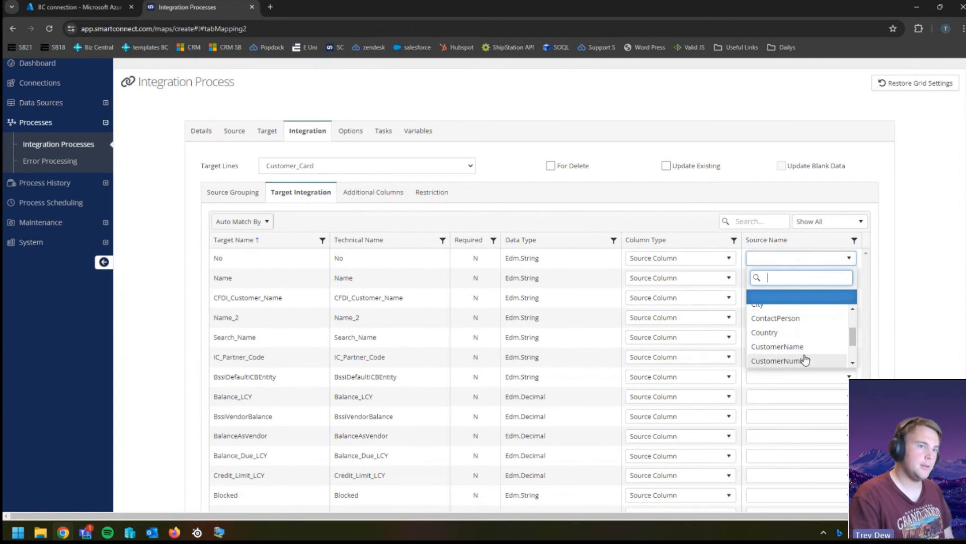
left_click(804, 360)
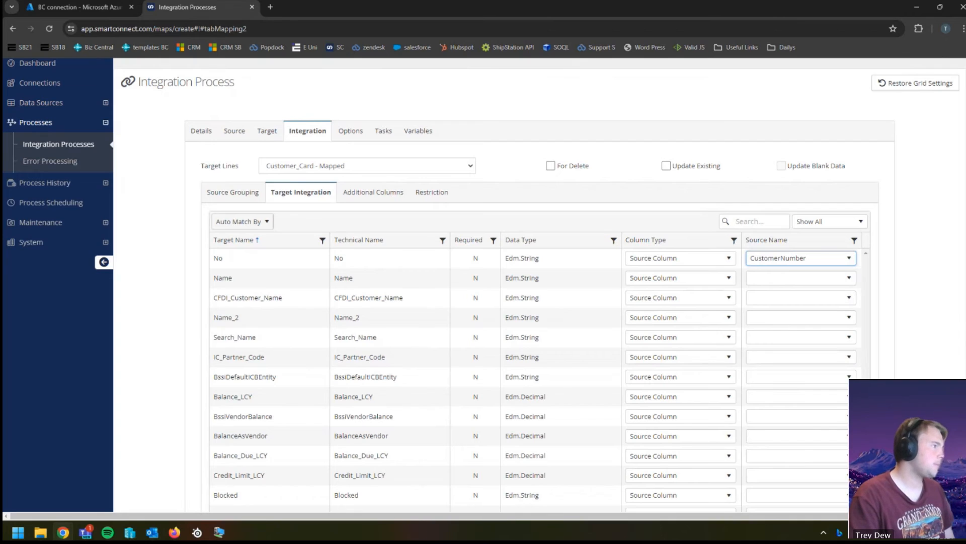
left_click(780, 278)
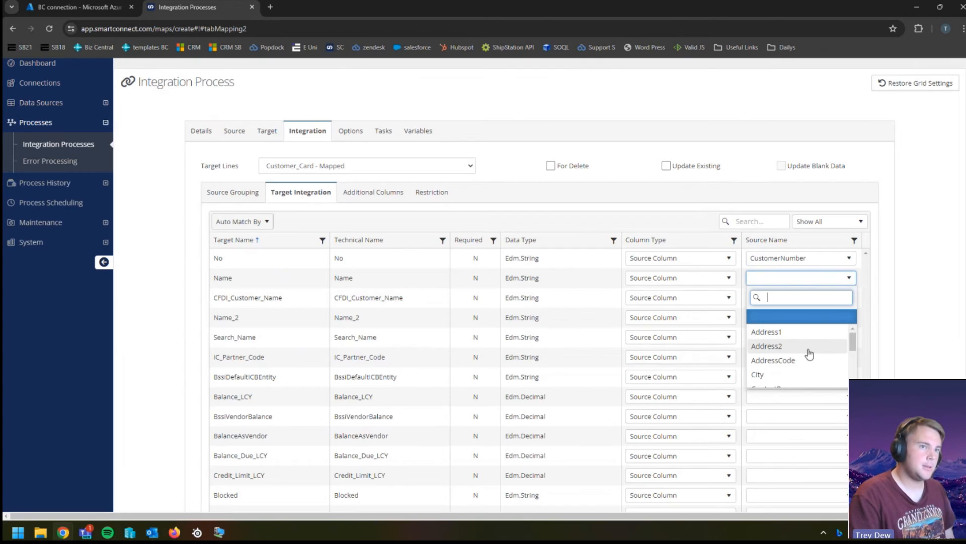
type("nam")
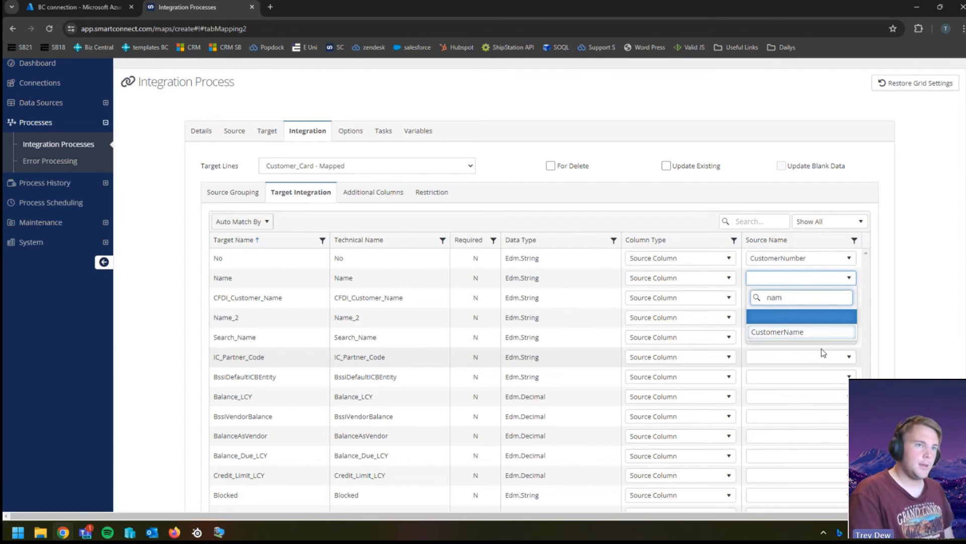
left_click(799, 331)
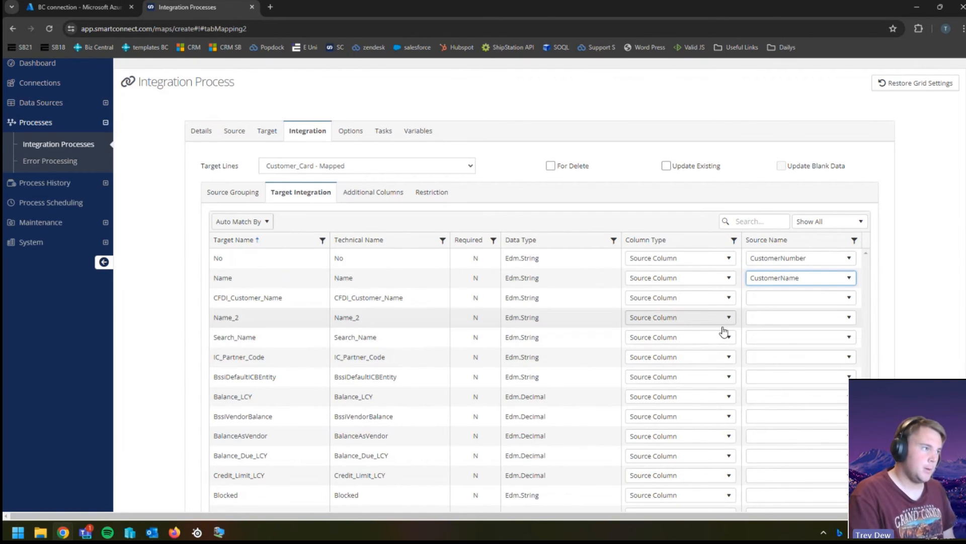
Map the target fields City, Address and Address_2 to the source columns City, Address1 and Address2
scroll(786, 358, "down", 1)
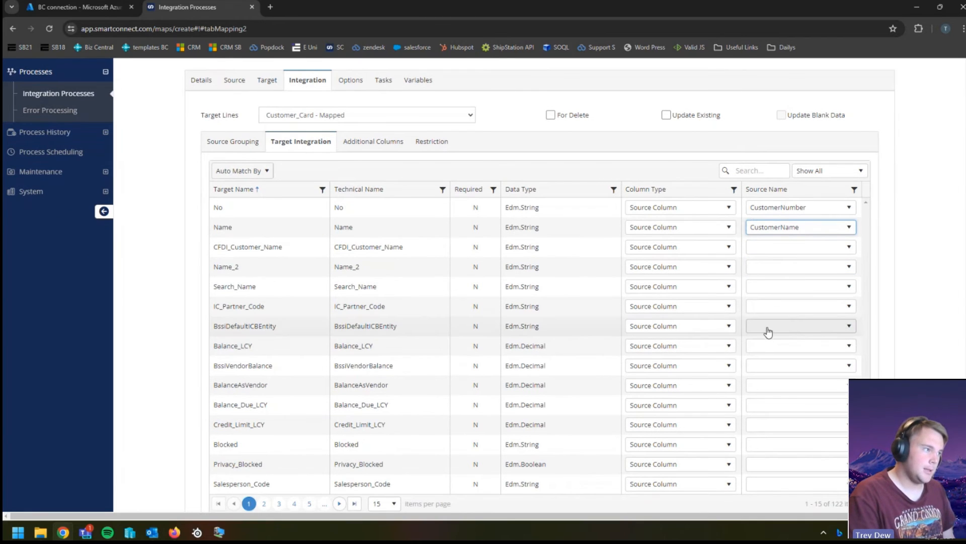
scroll(494, 466, "down", 1)
left_click(265, 453)
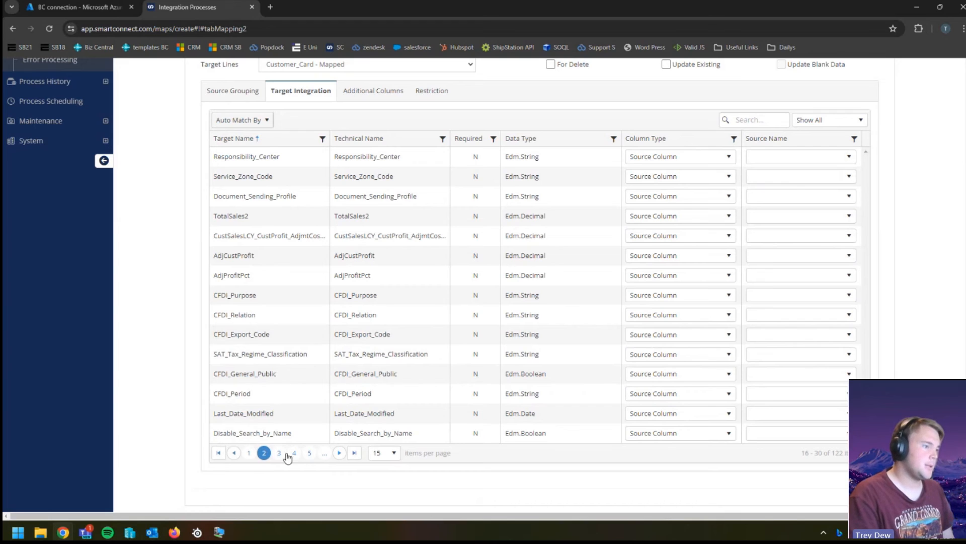
left_click(280, 453)
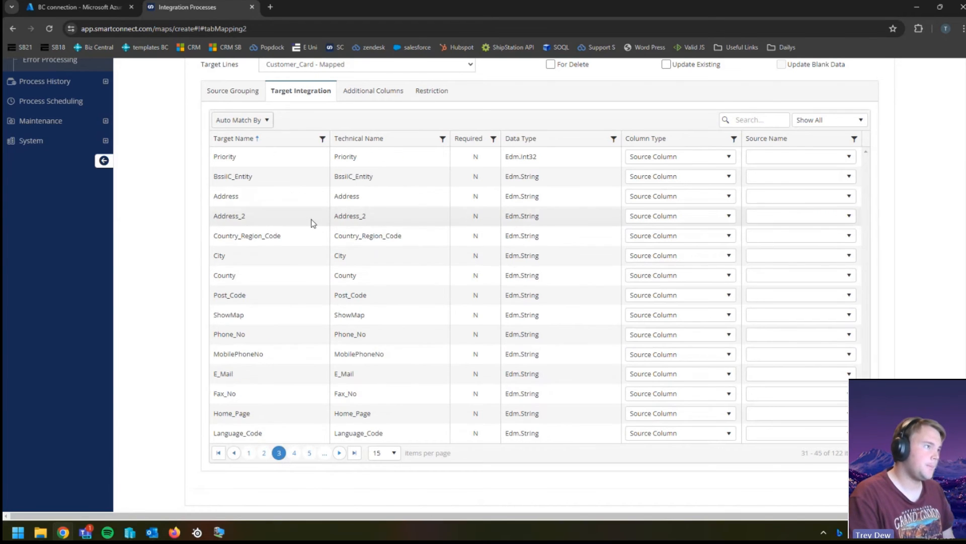
left_click(823, 258)
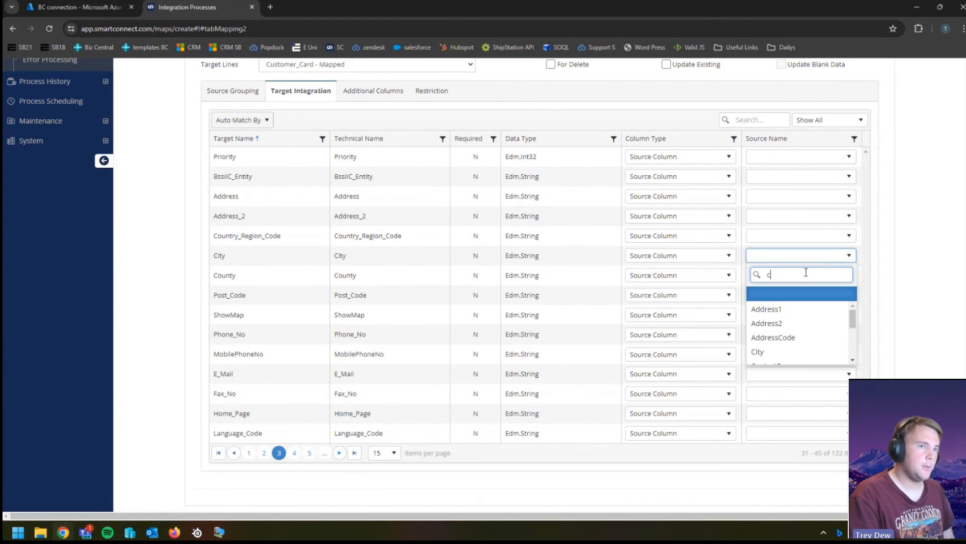
left_click(773, 322)
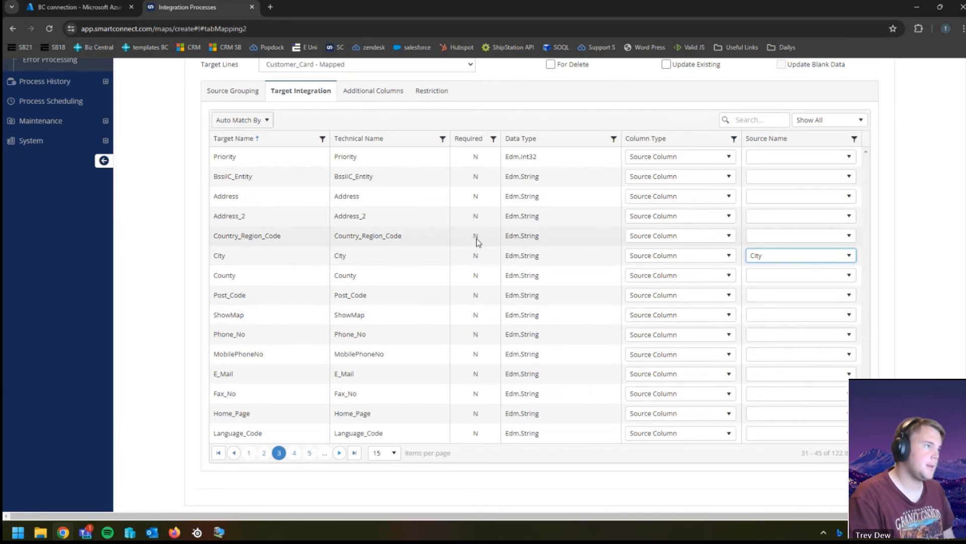
left_click(775, 200)
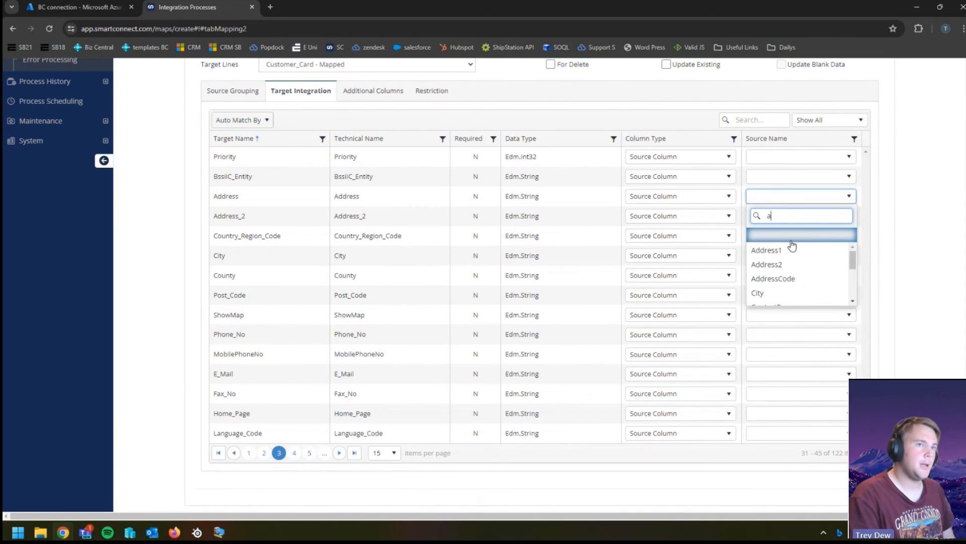
left_click(775, 250)
left_click(776, 221)
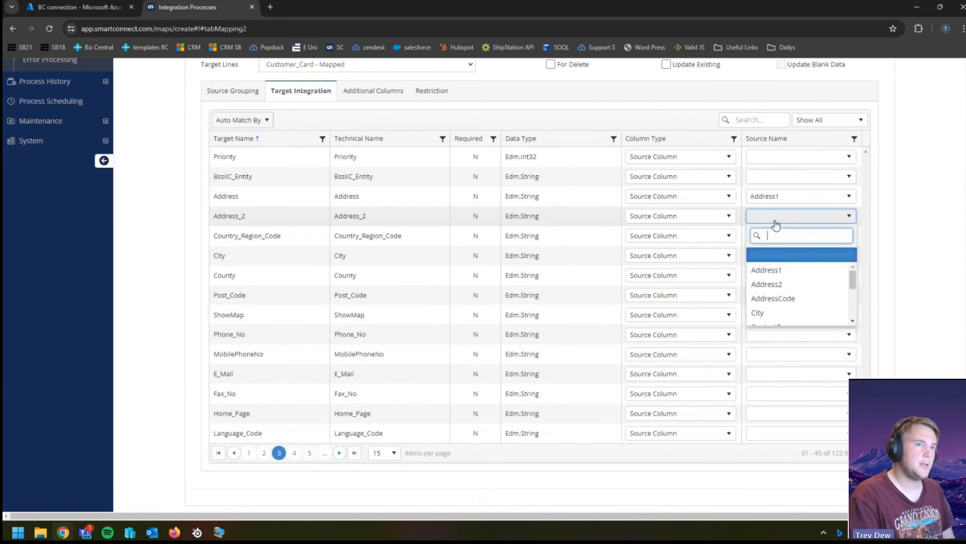
left_click(768, 283)
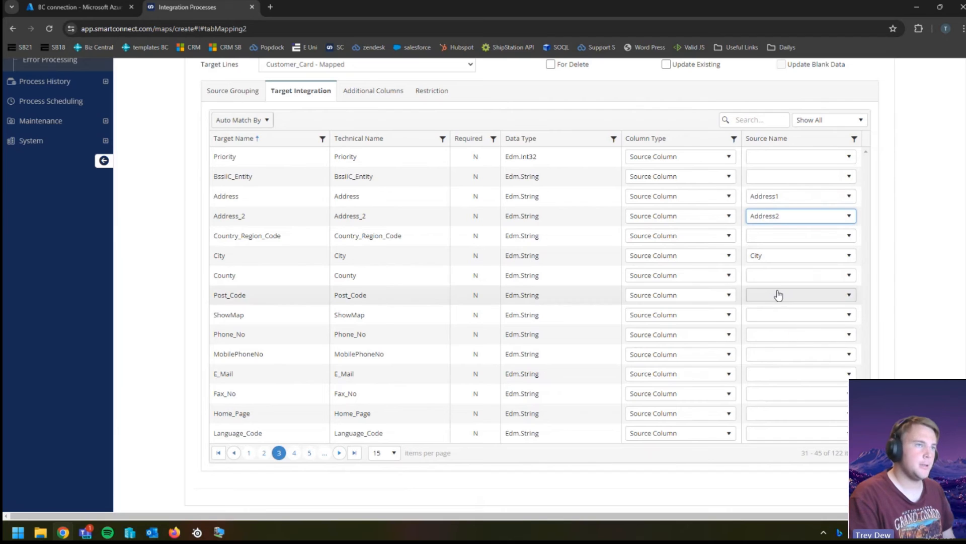
Map Country_Region_Code to the Country source column and Post_Code to PostalCode
left_click(788, 238)
type("c")
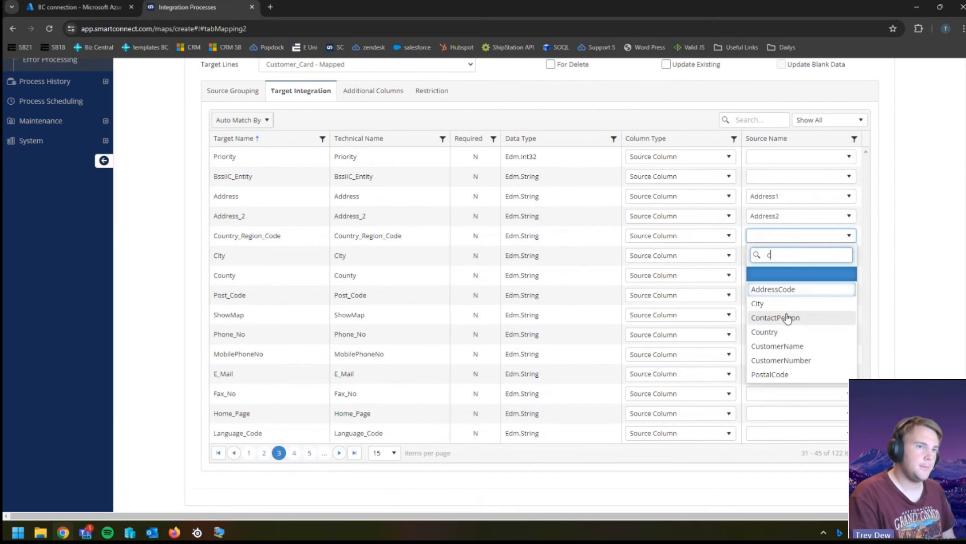
left_click(765, 332)
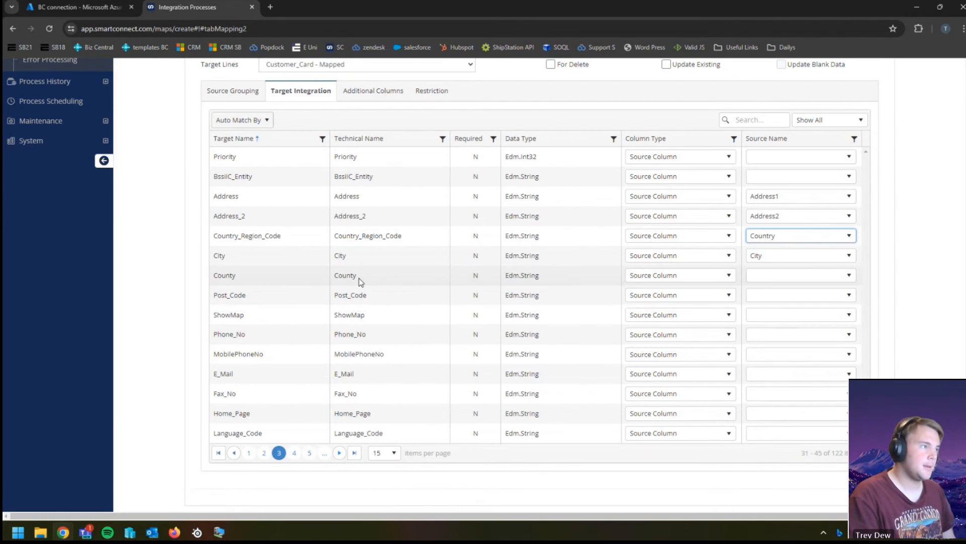
left_click(757, 296)
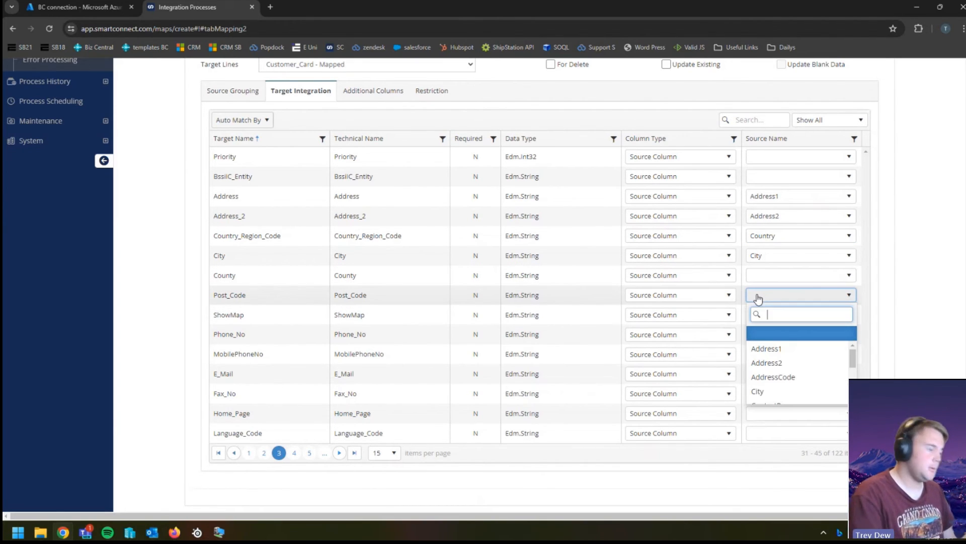
type("post")
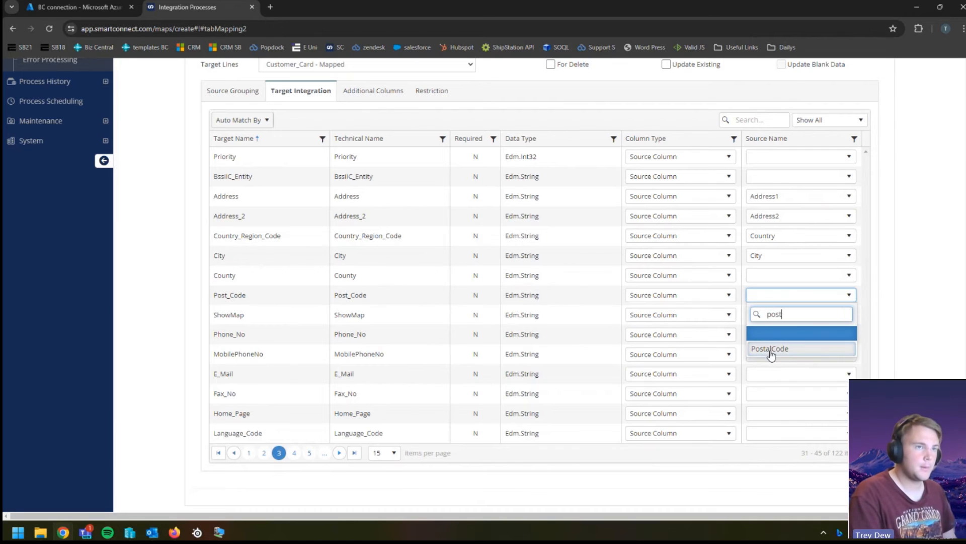
left_click(771, 349)
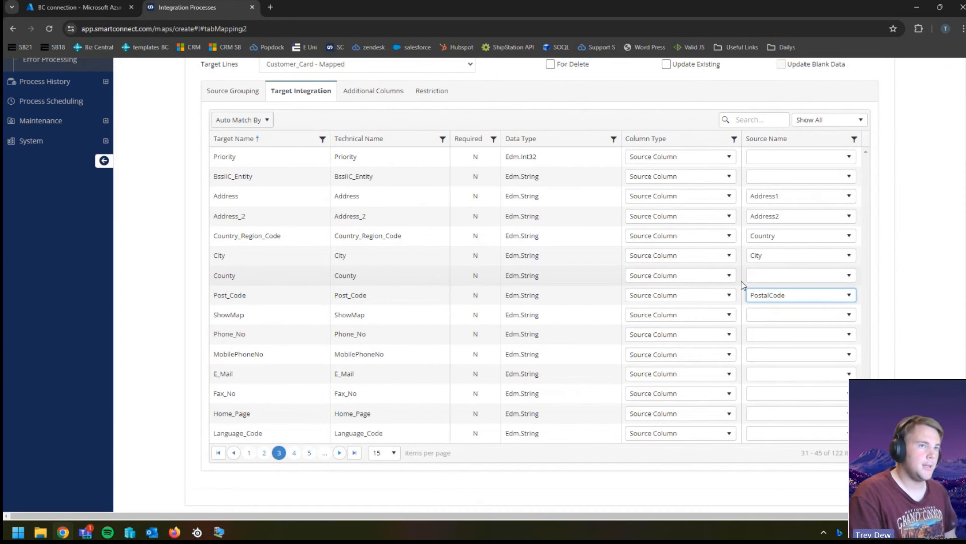
Map the County target field to the State source column and Phone_No to PhoneNumber
left_click(763, 276)
type("state")
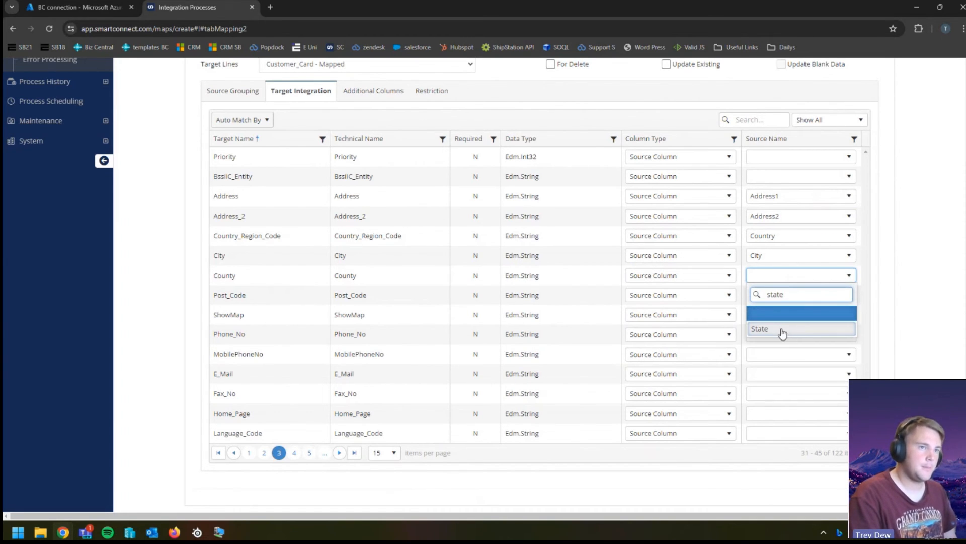
left_click(782, 330)
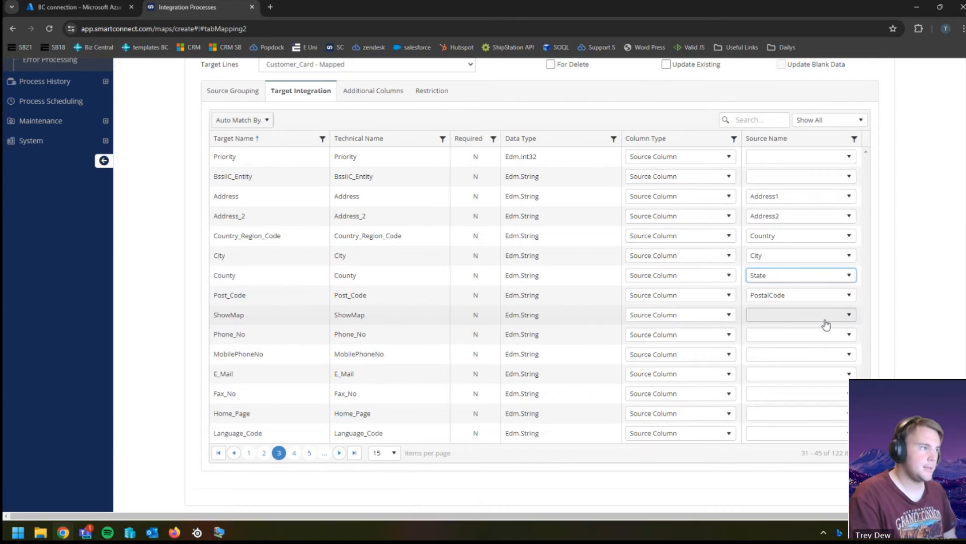
left_click(787, 337)
type("phone")
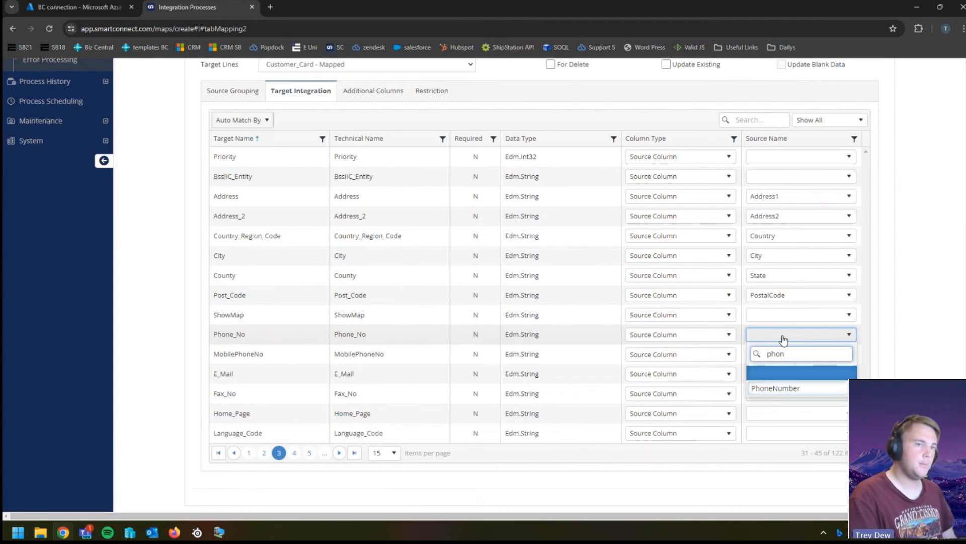
left_click(772, 388)
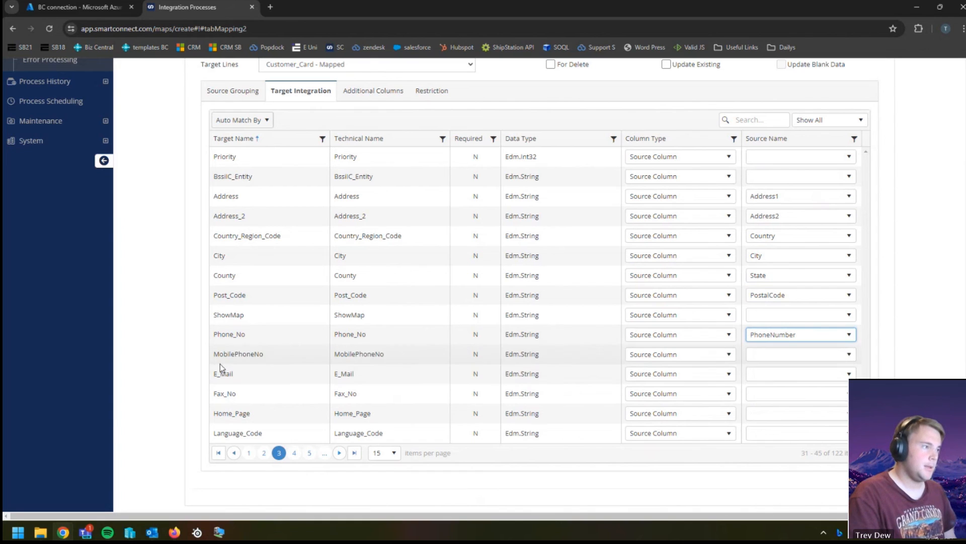
Look through the remaining Customer_Card target fields for further matches, and filter the list to show only mapped fields
left_click(295, 453)
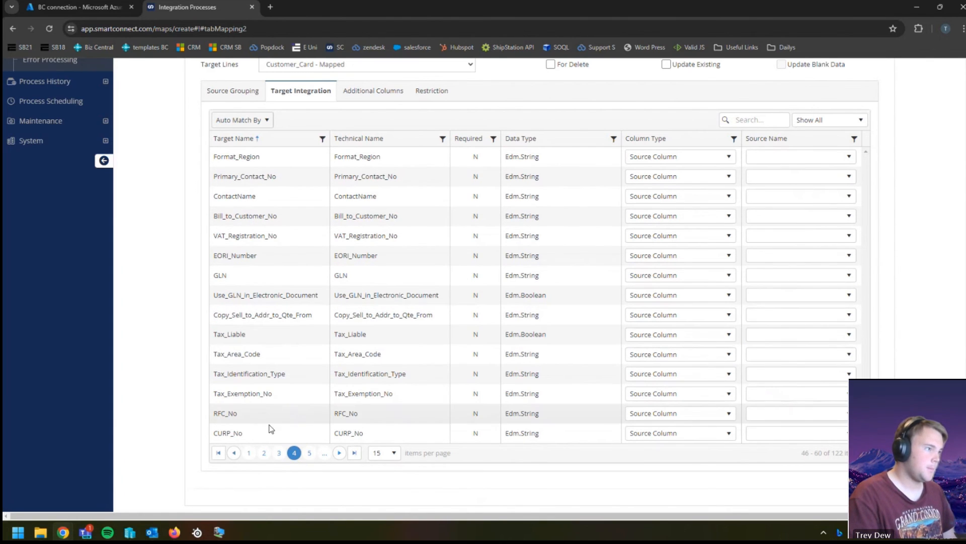
left_click(310, 452)
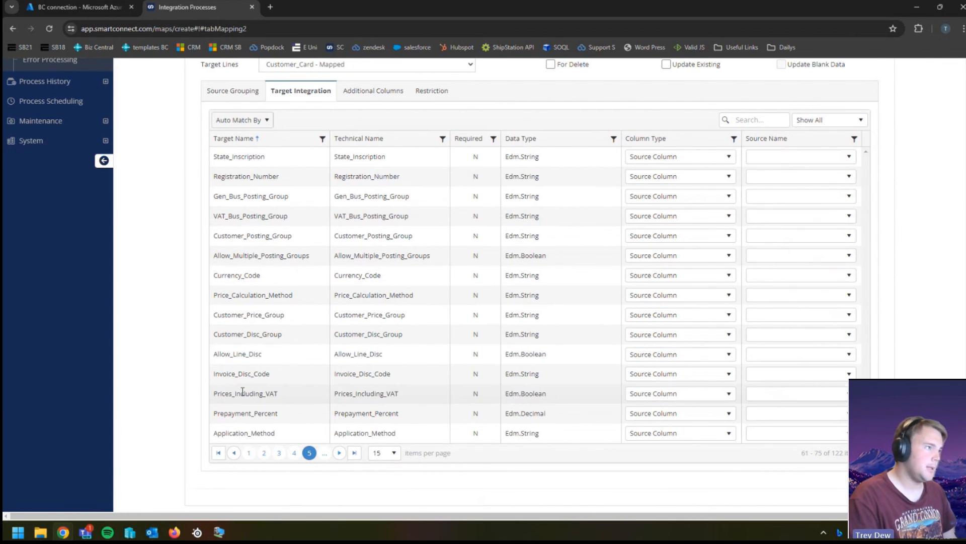
left_click(339, 453)
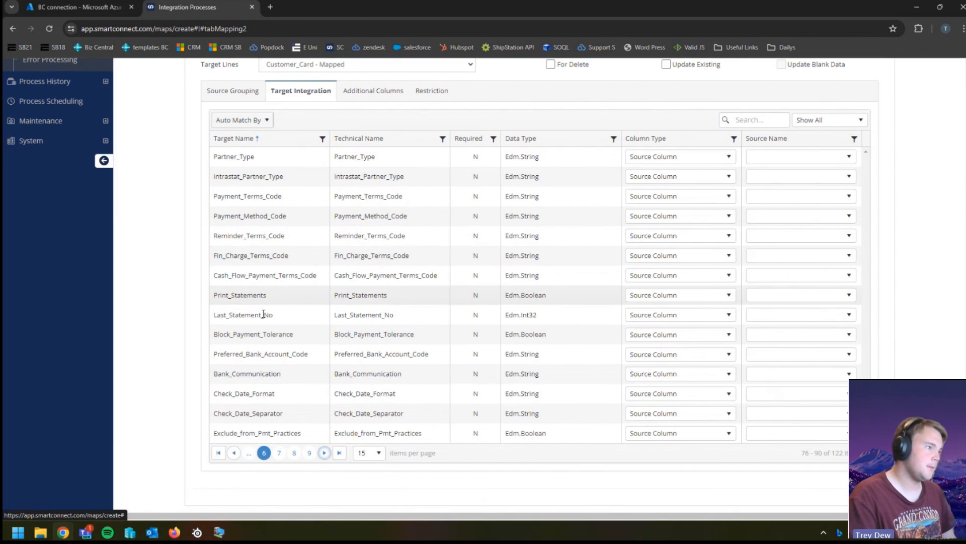
left_click(324, 453)
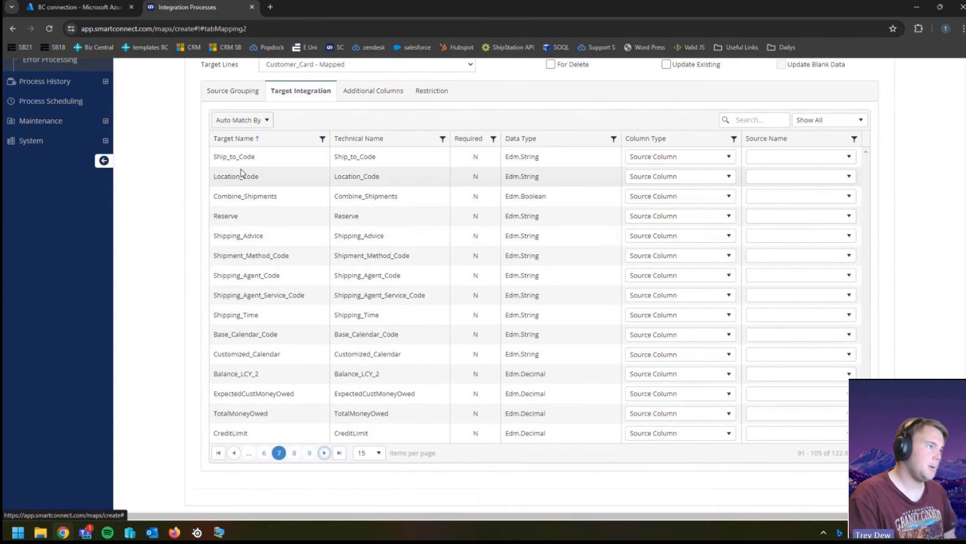
left_click(323, 453)
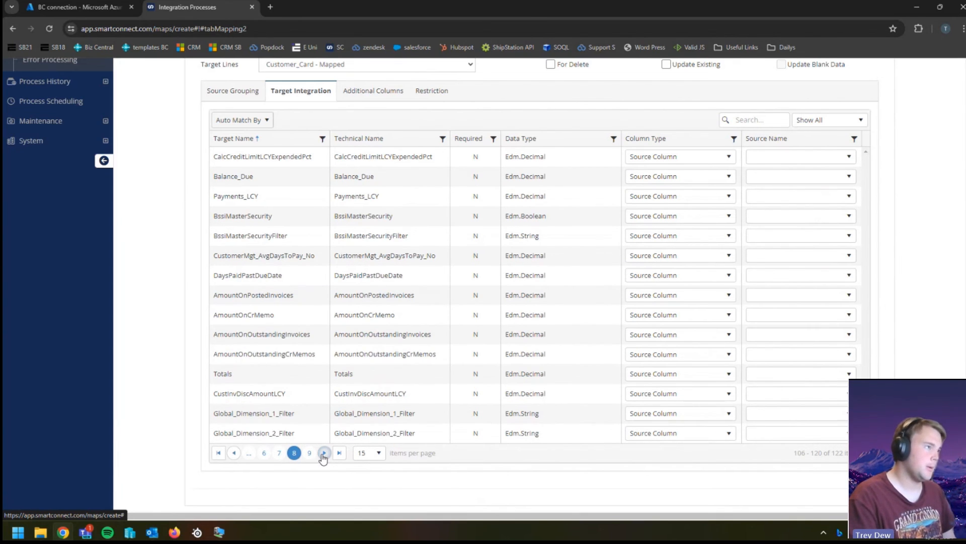
left_click(324, 453)
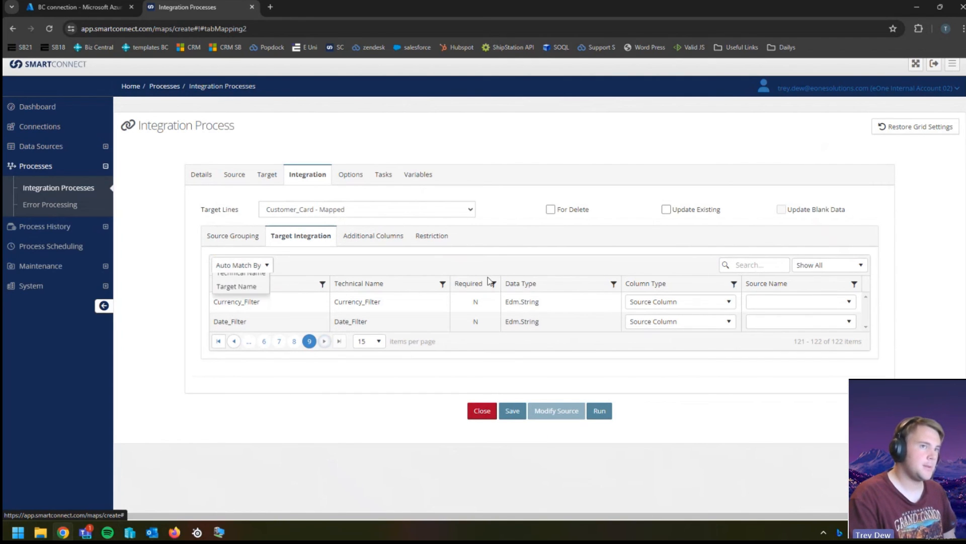
left_click(825, 267)
left_click(830, 303)
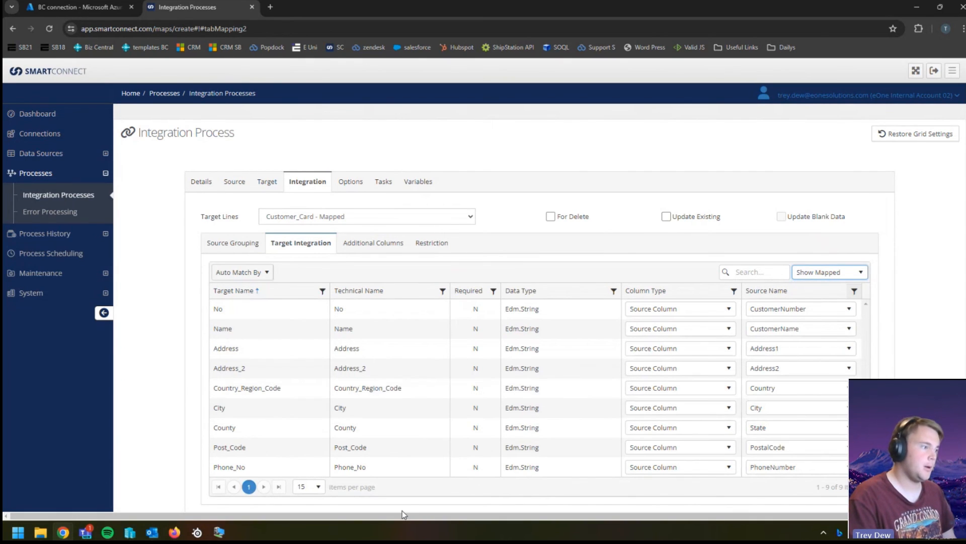
Search the target fields for "contact" and map ContactName to the ContactPerson source column
mouse_move(219, 532)
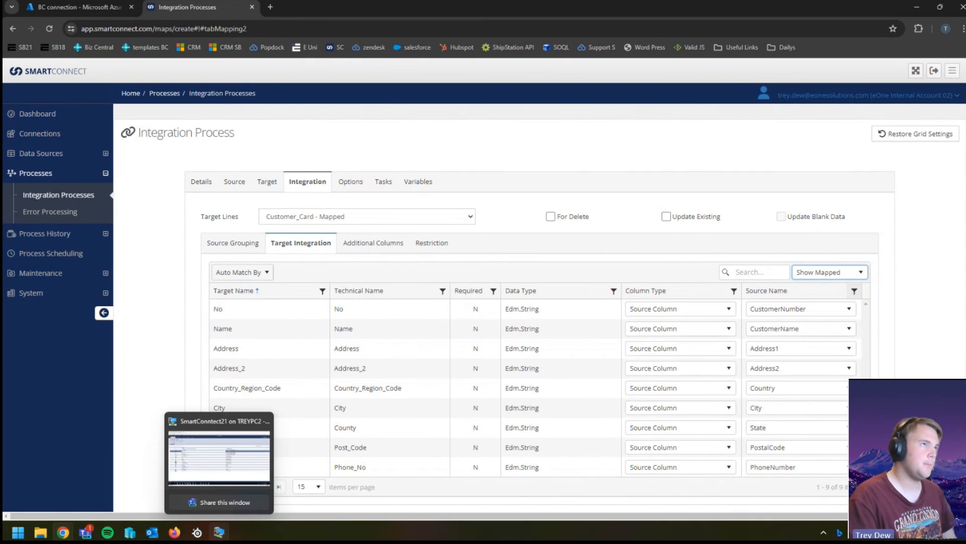
left_click(219, 532)
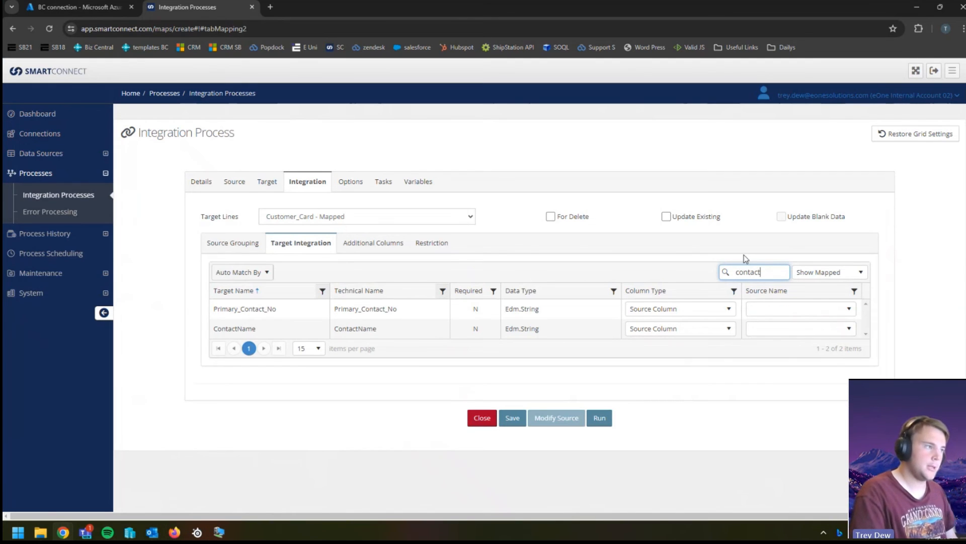
left_click(820, 331)
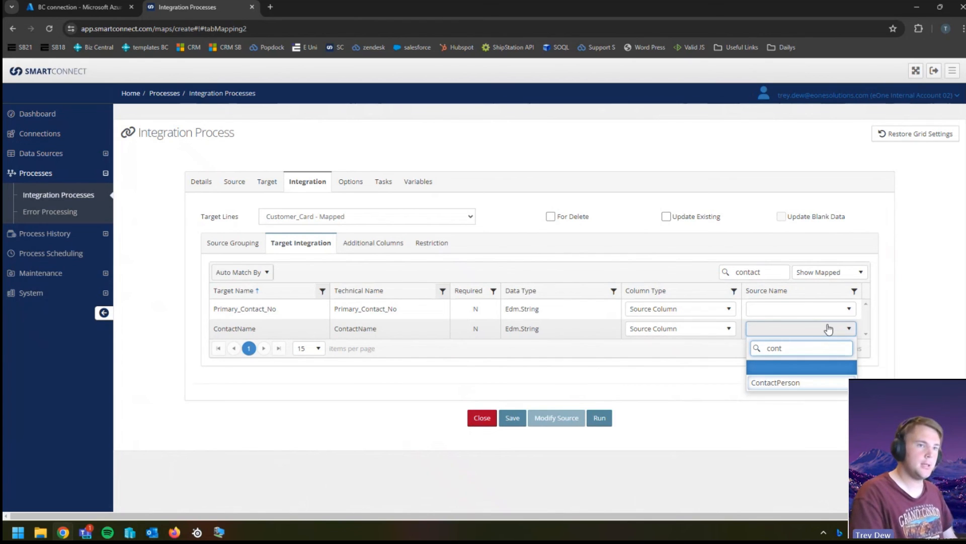
left_click(792, 382)
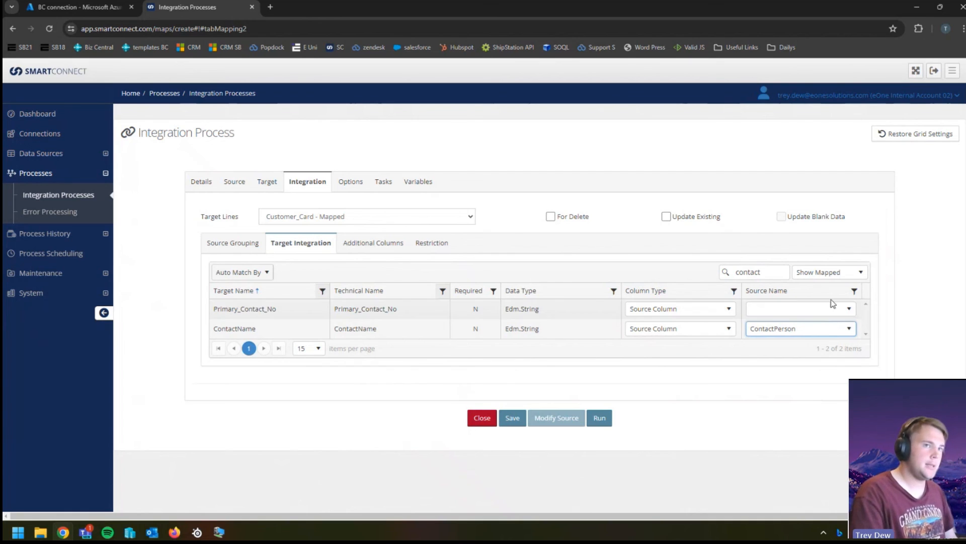
left_click(828, 271)
left_click(702, 412)
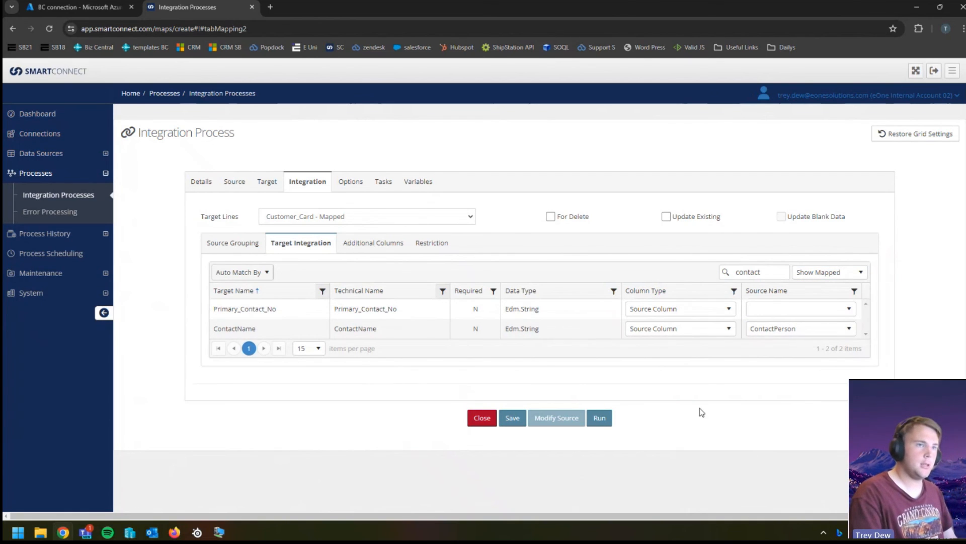
Clear the search text from the target field list
left_click(771, 274)
key("BackSpace")
key("BackSpace")
key("BackSpace")
key("BackSpace")
key("BackSpace")
key("BackSpace")
key("BackSpace")
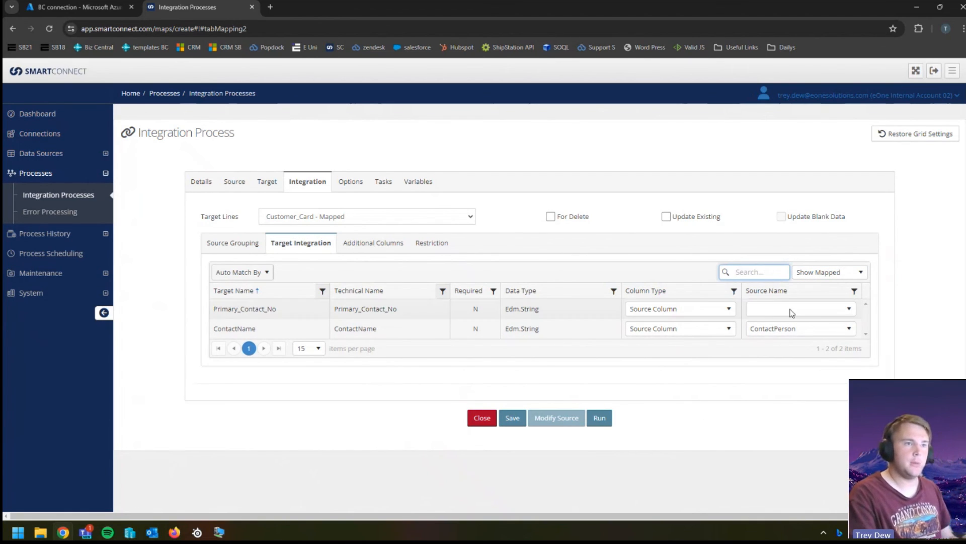
left_click(270, 272)
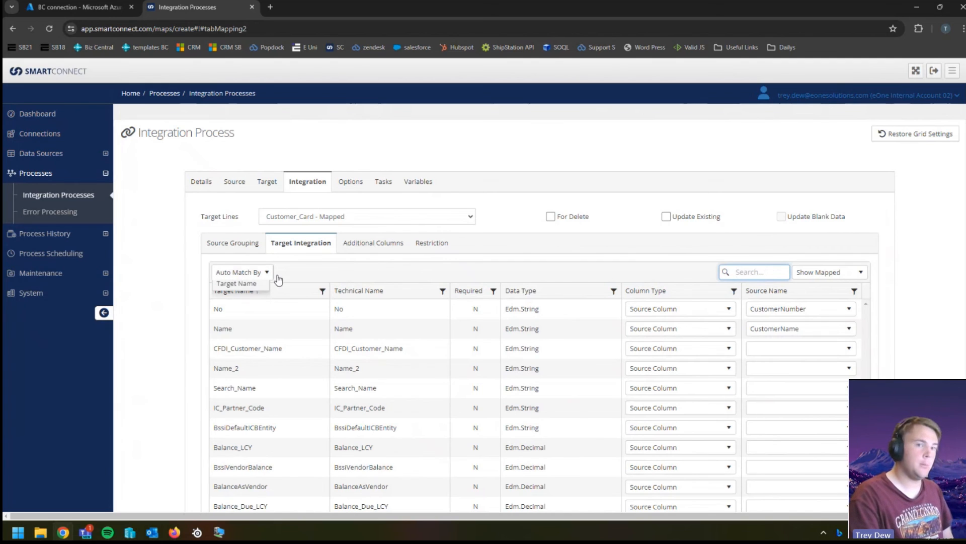
Run the integration process, saving it beforehand, and confirm the start of processing
scroll(453, 287, "down", 3)
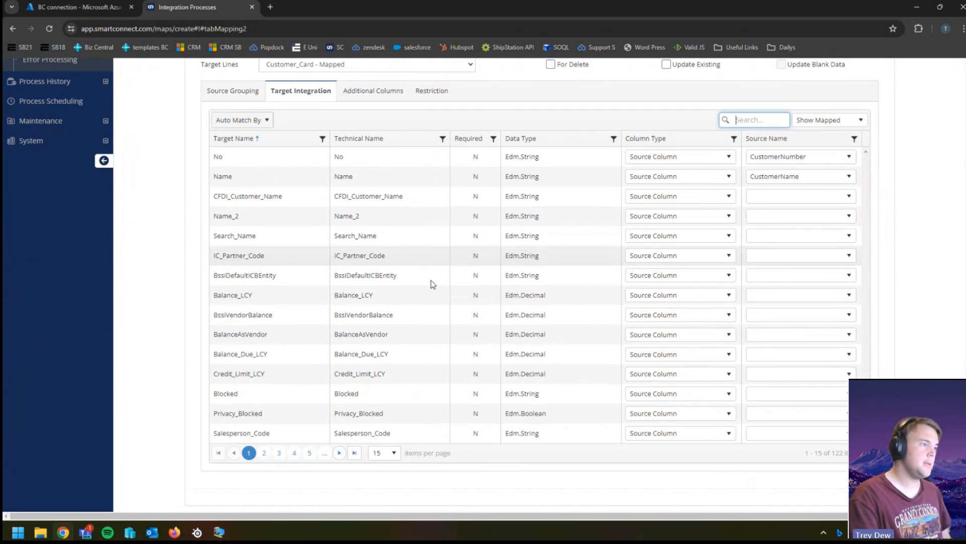
scroll(211, 337, "down", 2)
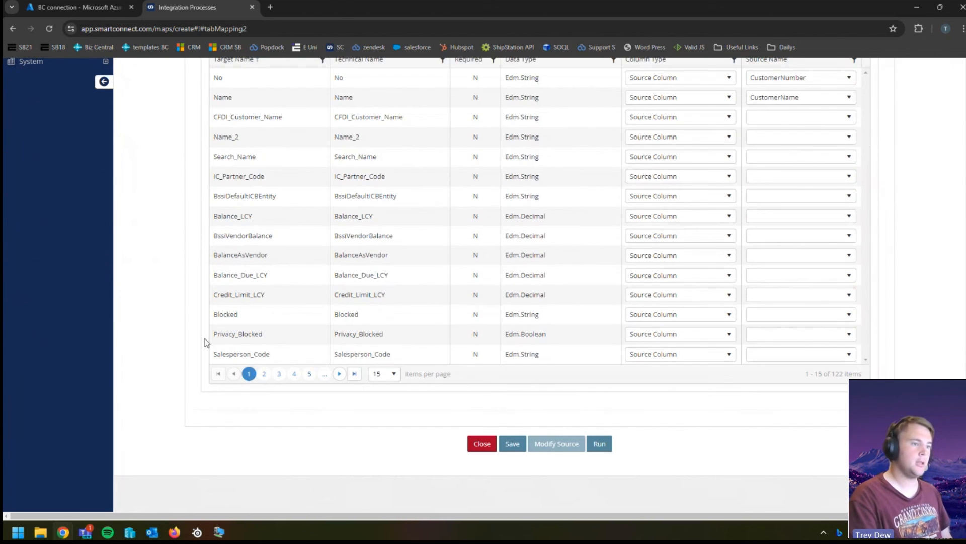
left_click(600, 443)
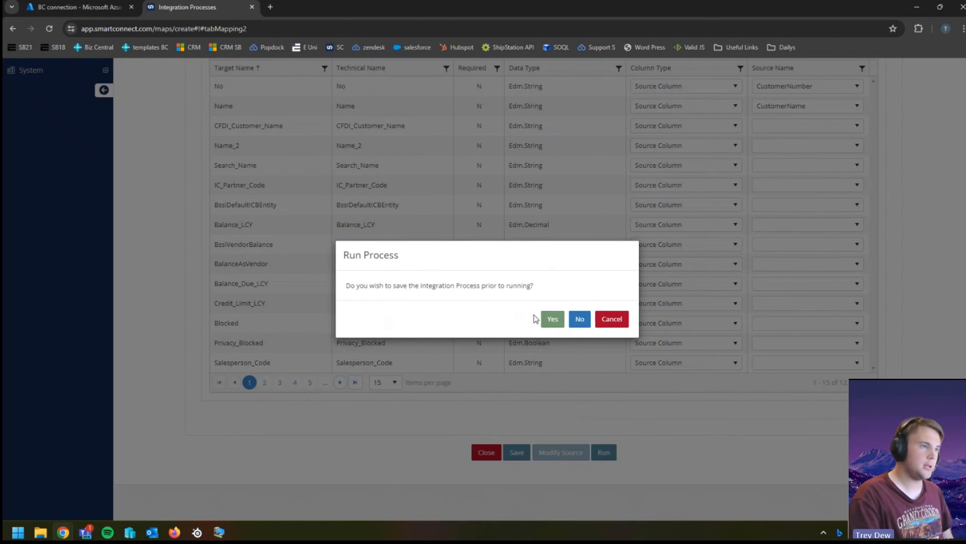
left_click(550, 321)
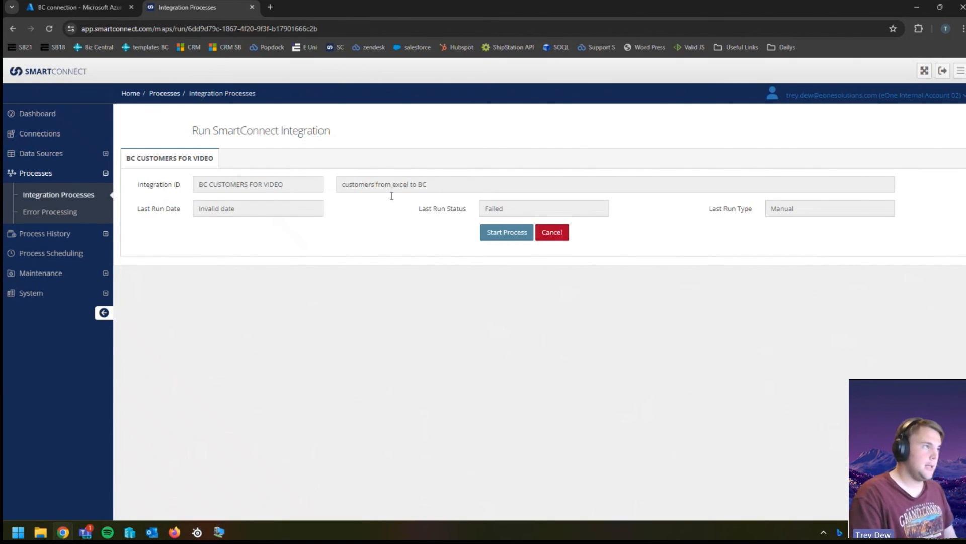
left_click(506, 239)
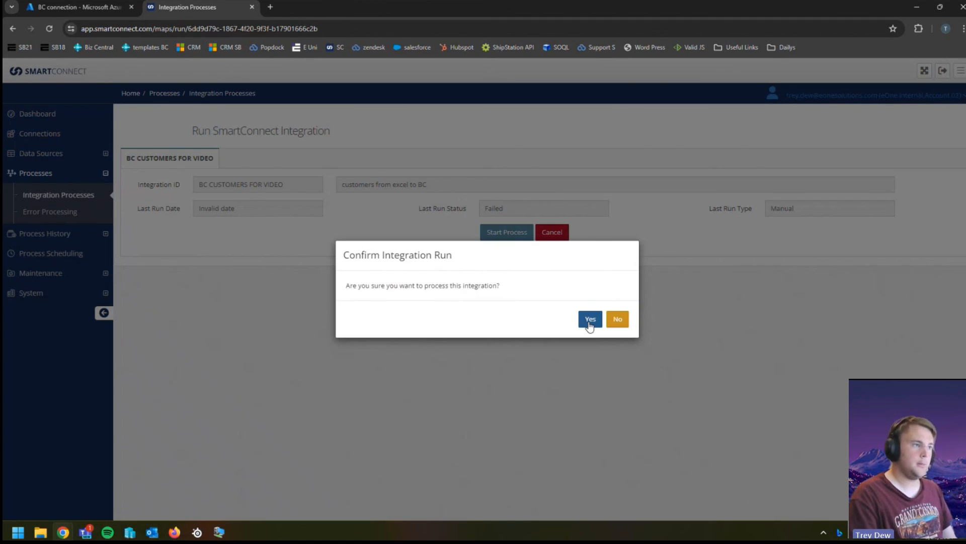
left_click(589, 320)
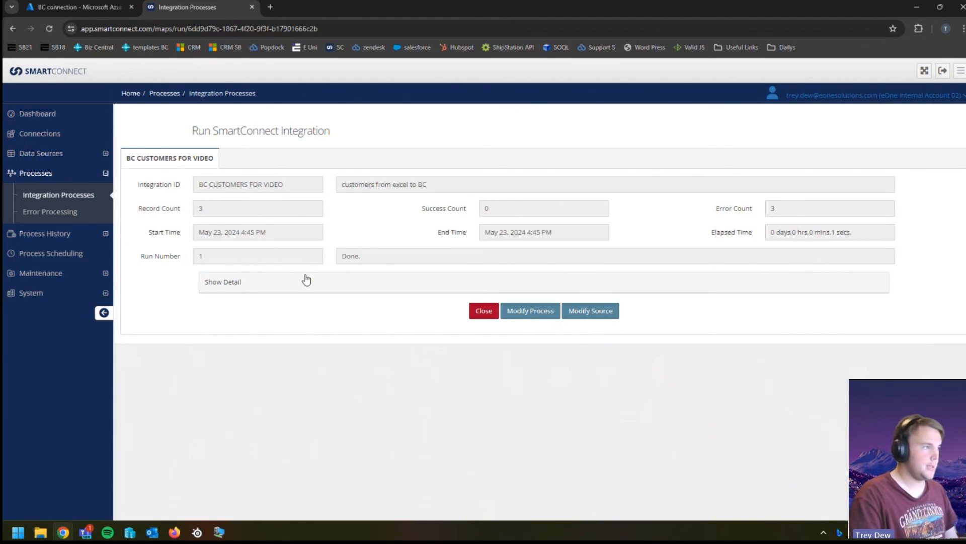
Check the run's details, reopen the process for modification, and enable Update Existing for the Customer_Card target lines
left_click(231, 282)
left_click(232, 284)
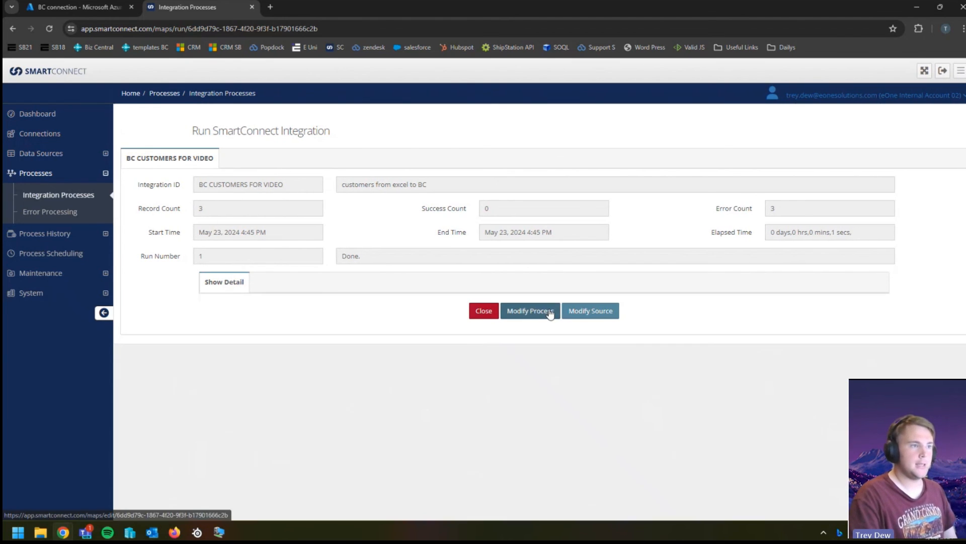
left_click(548, 311)
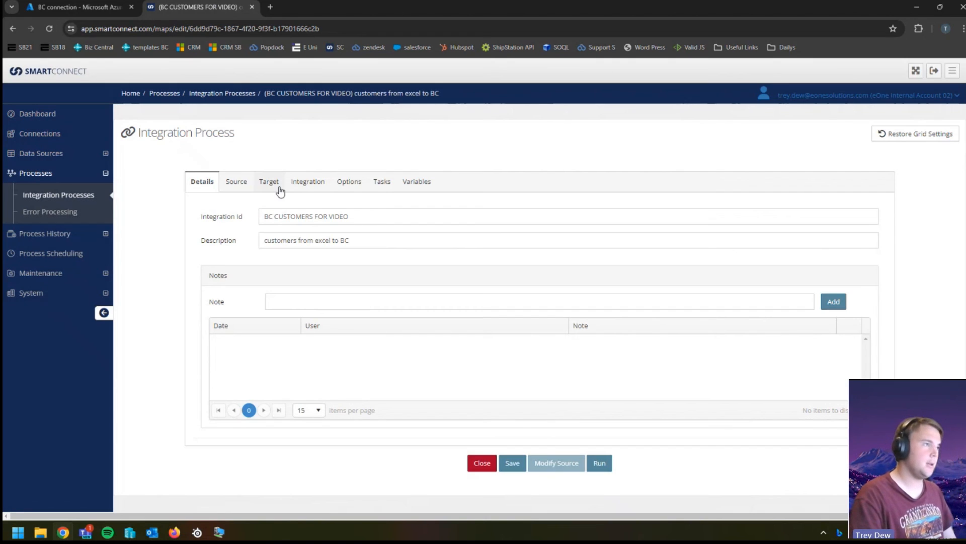
left_click(312, 188)
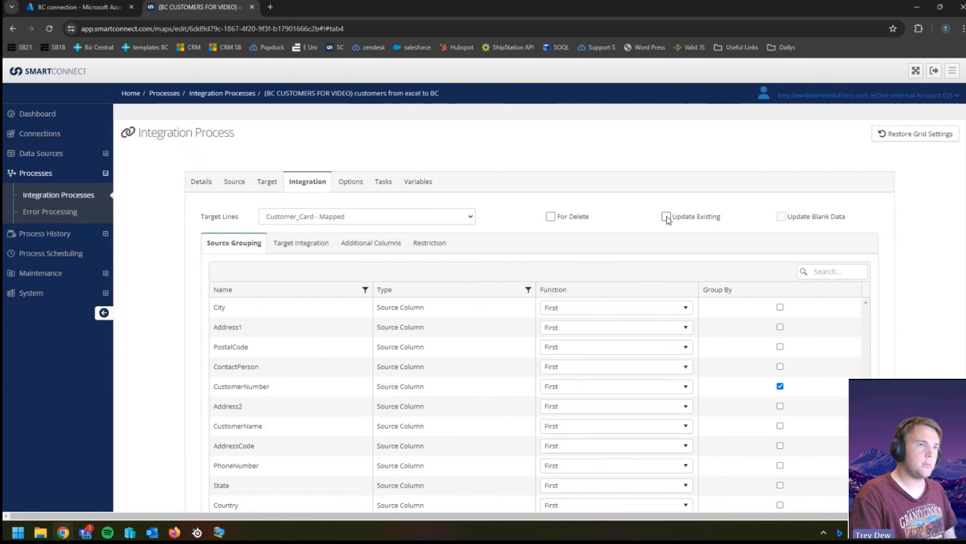
Save the modified integration process and run it again, confirming the start of processing
scroll(644, 212, "down", 3)
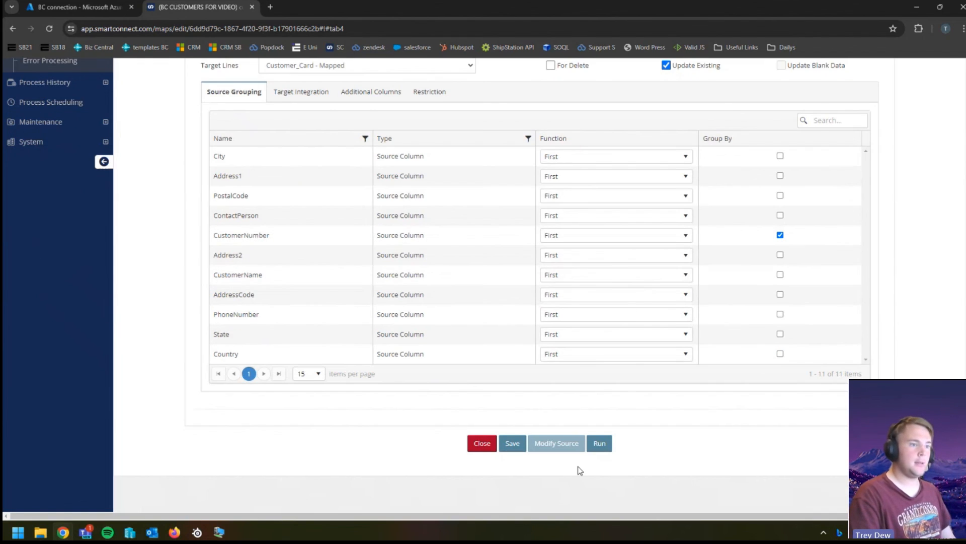
left_click(599, 445)
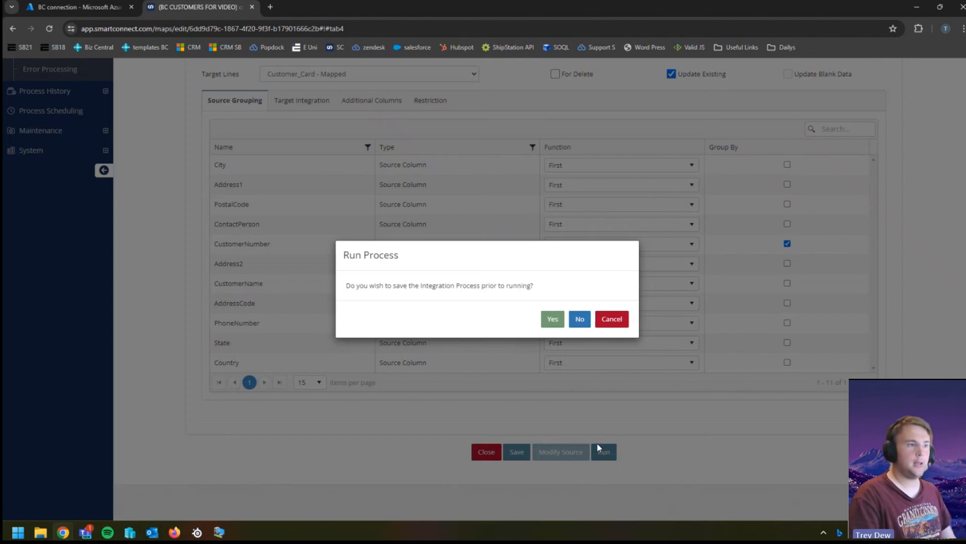
left_click(551, 317)
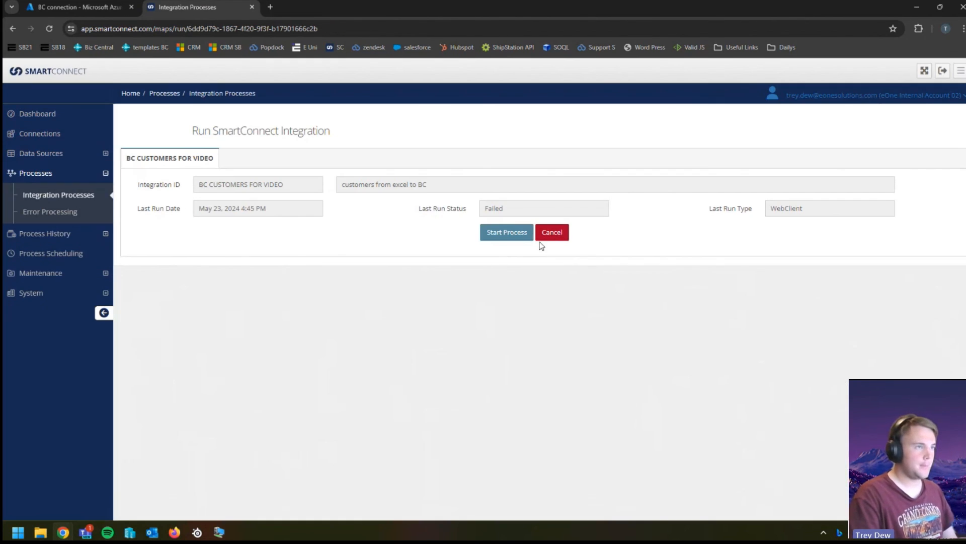
left_click(518, 233)
left_click(589, 317)
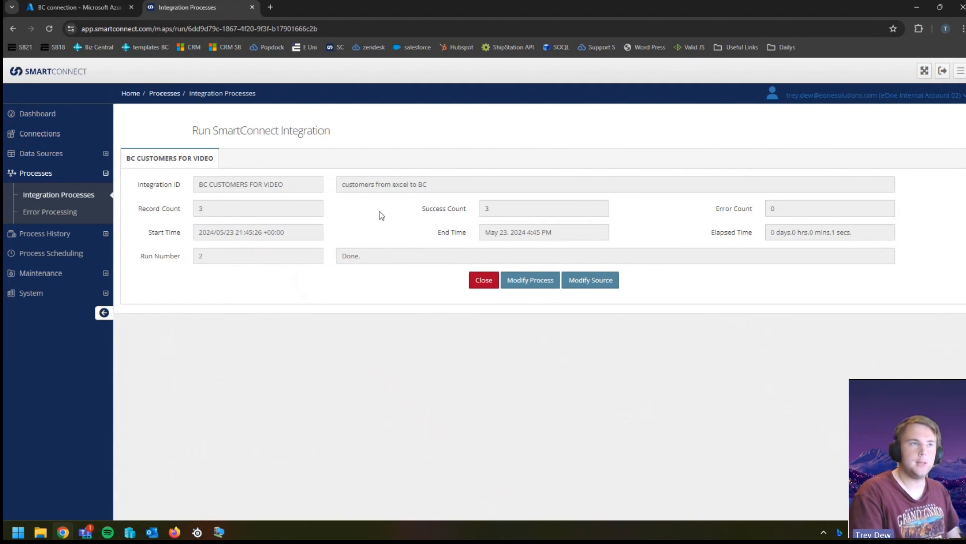
left_click(538, 7)
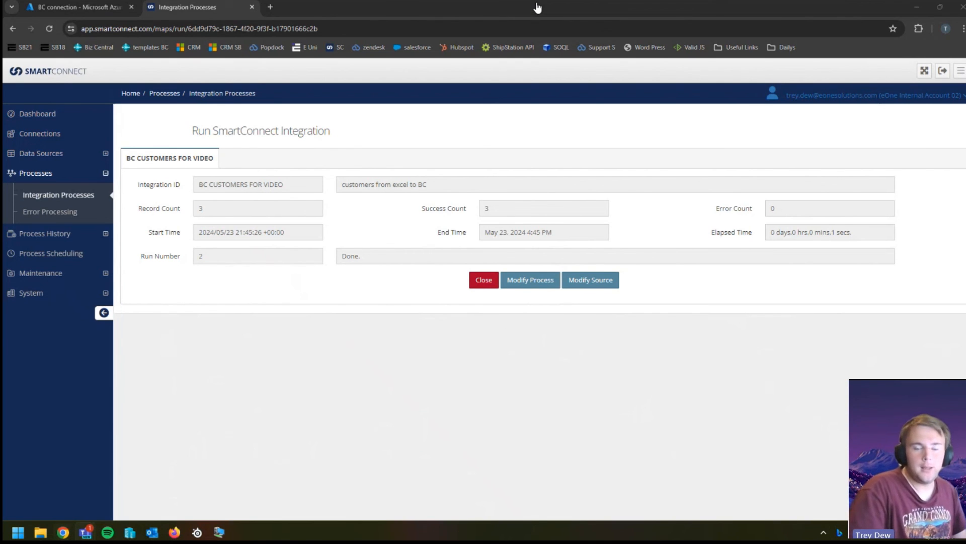